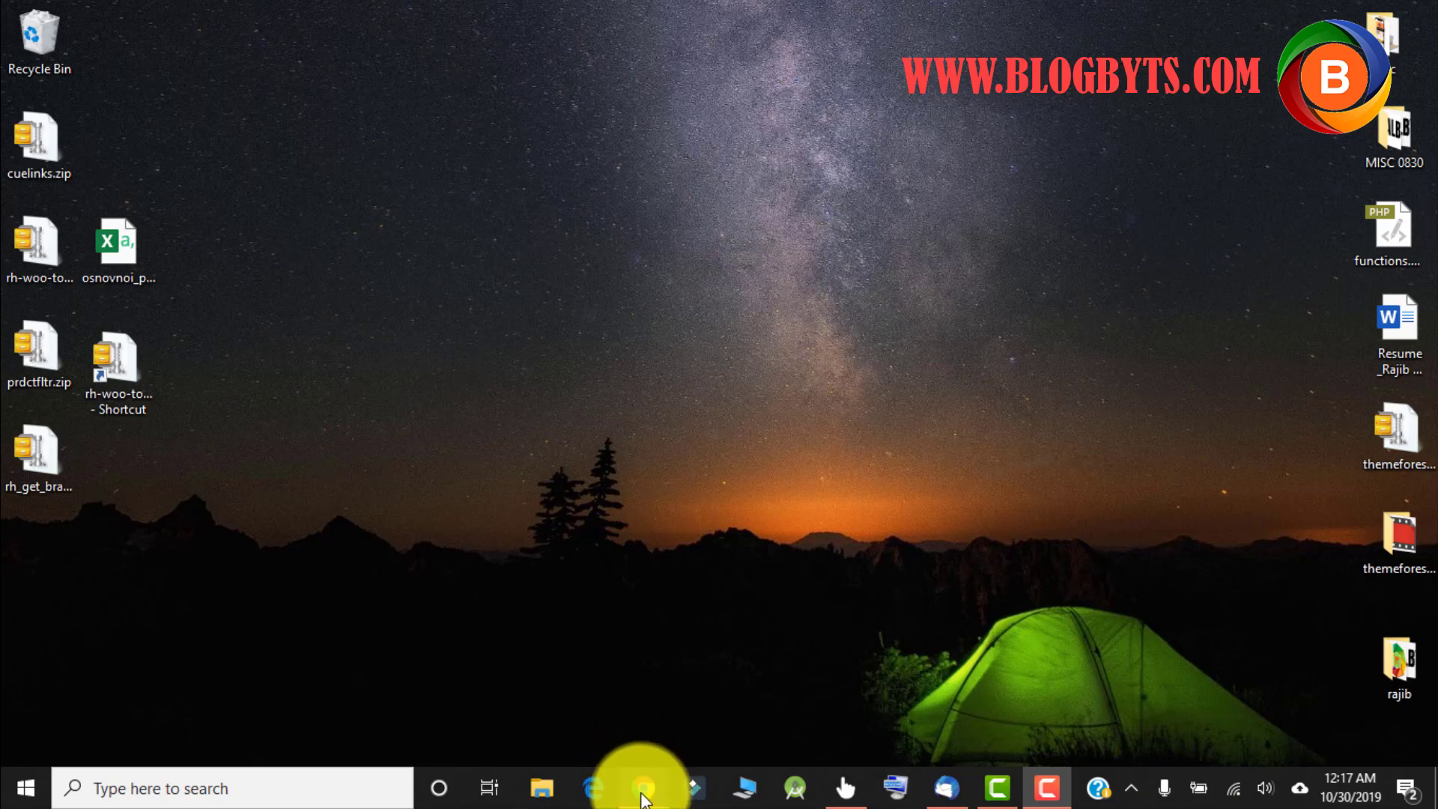
Load the blogbyts.com home page in a new Chrome tab
{"action": "mouse_move", "coordinate": [643, 798]}
{"action": "left_click", "coordinate": [636, 707]}
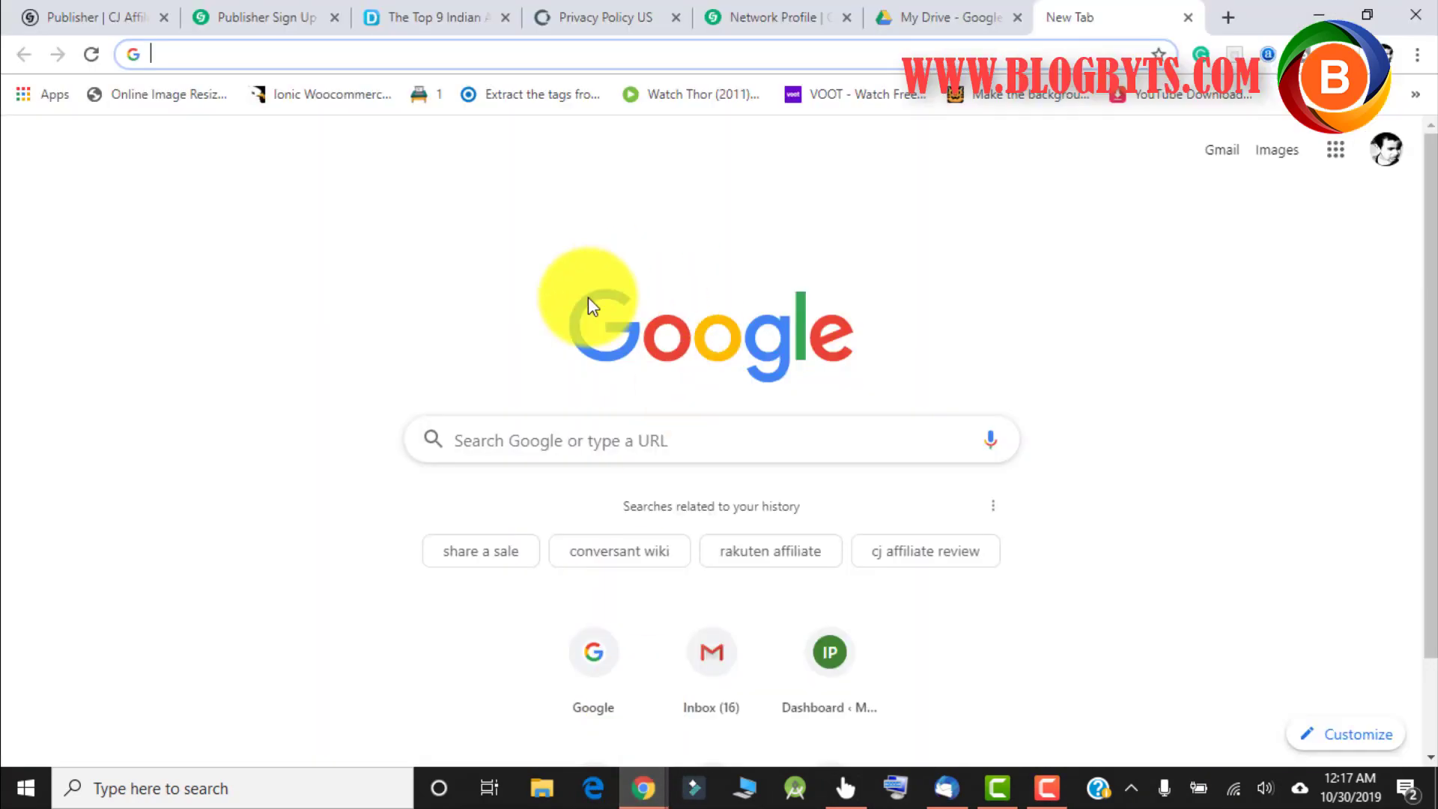
{"action": "type", "text": "blogn"}
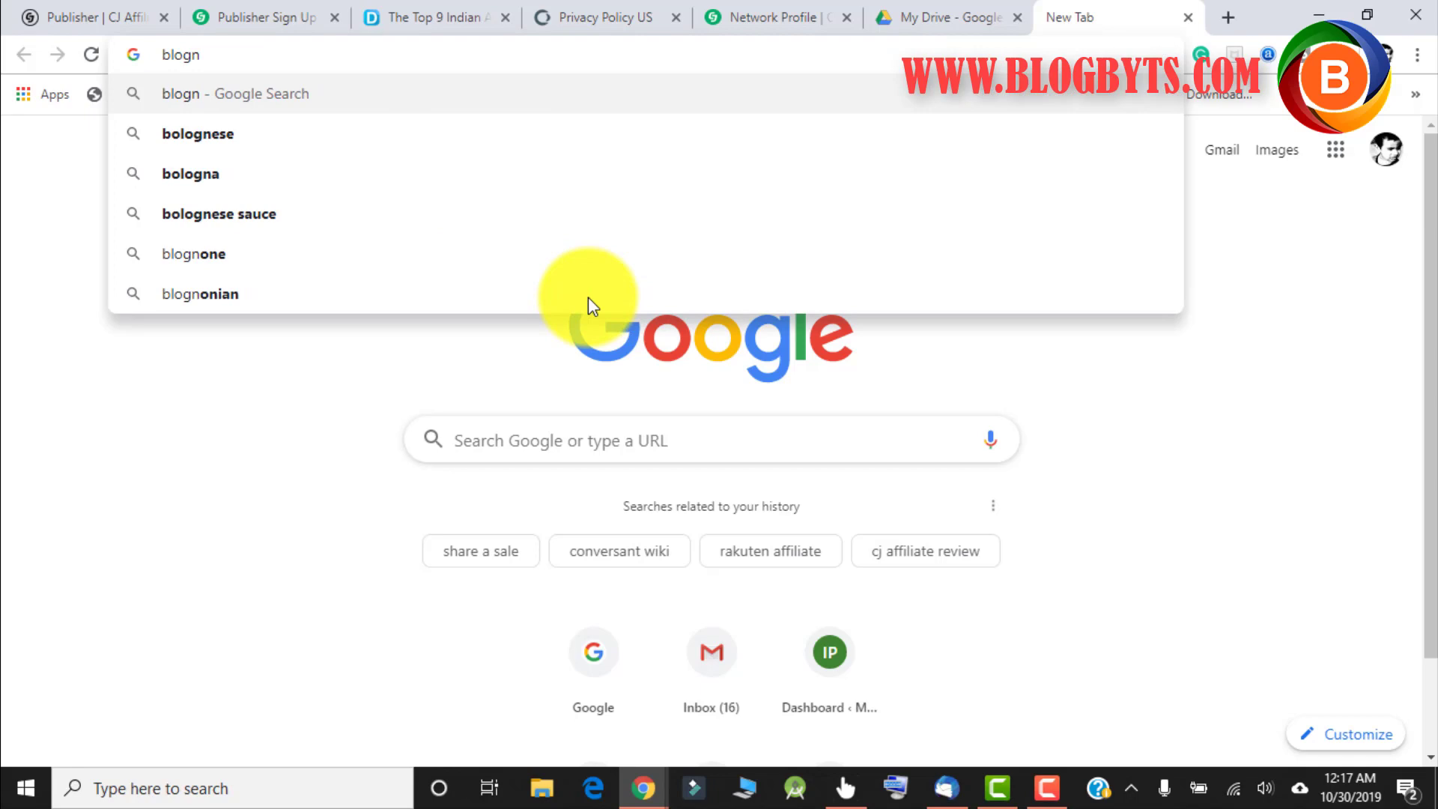
{"action": "key", "text": "BackSpace"}
{"action": "type", "text": "byts"}
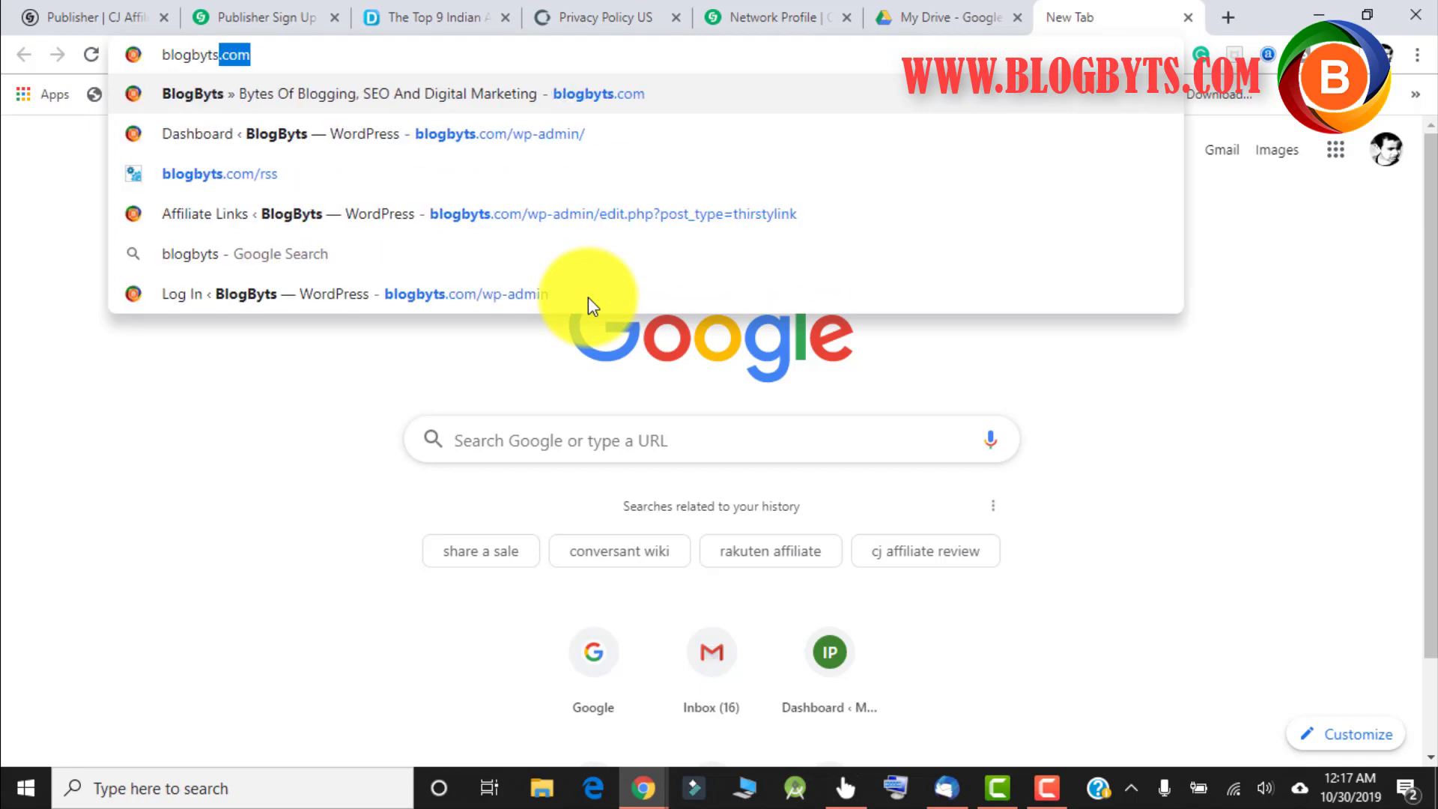
{"action": "key", "text": "Return"}
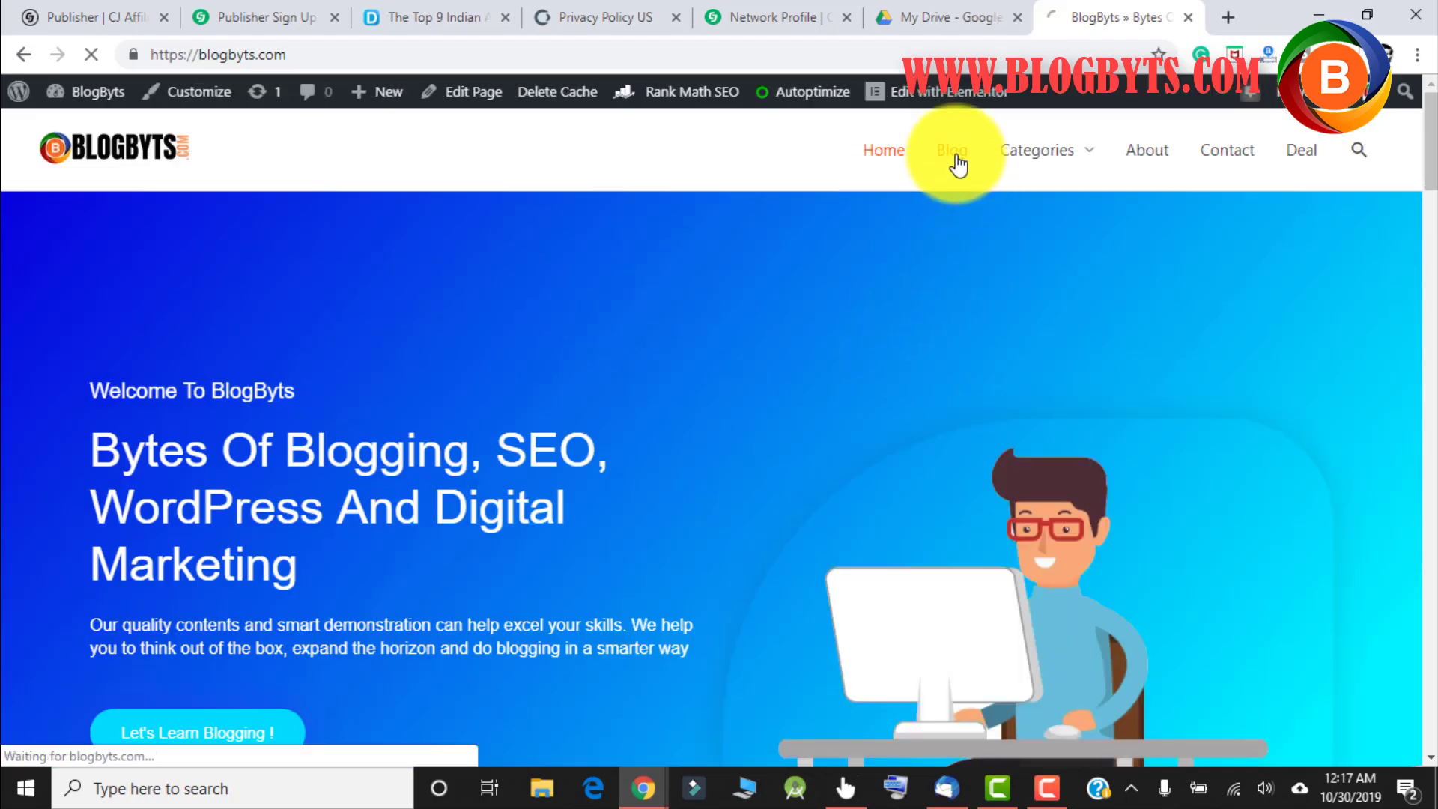
Open the Blog page and scroll to its pagination links for pages 1 to 4
{"action": "left_click", "coordinate": [956, 158]}
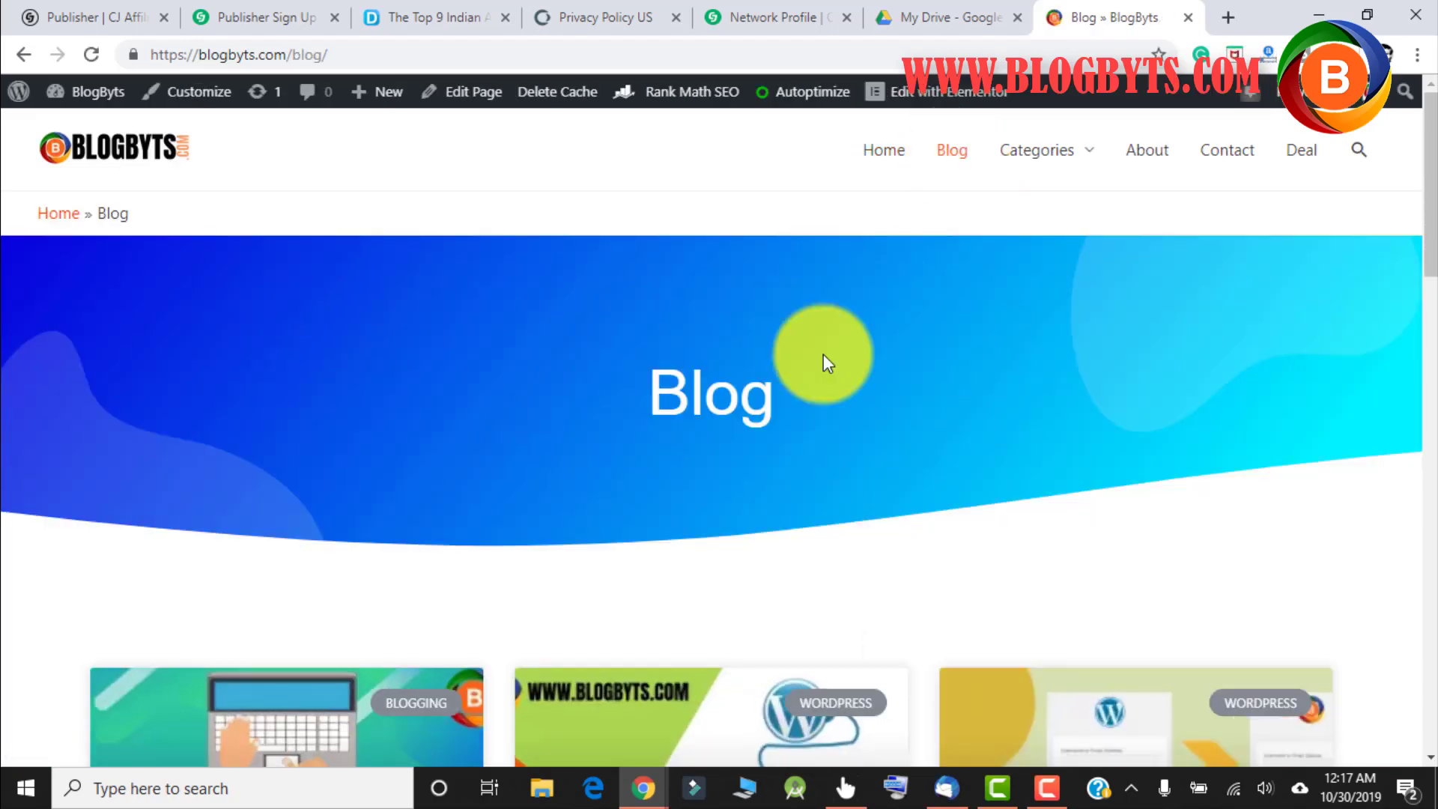
{"action": "scroll", "coordinate": [774, 395], "scroll_direction": "down", "scroll_amount": 18}
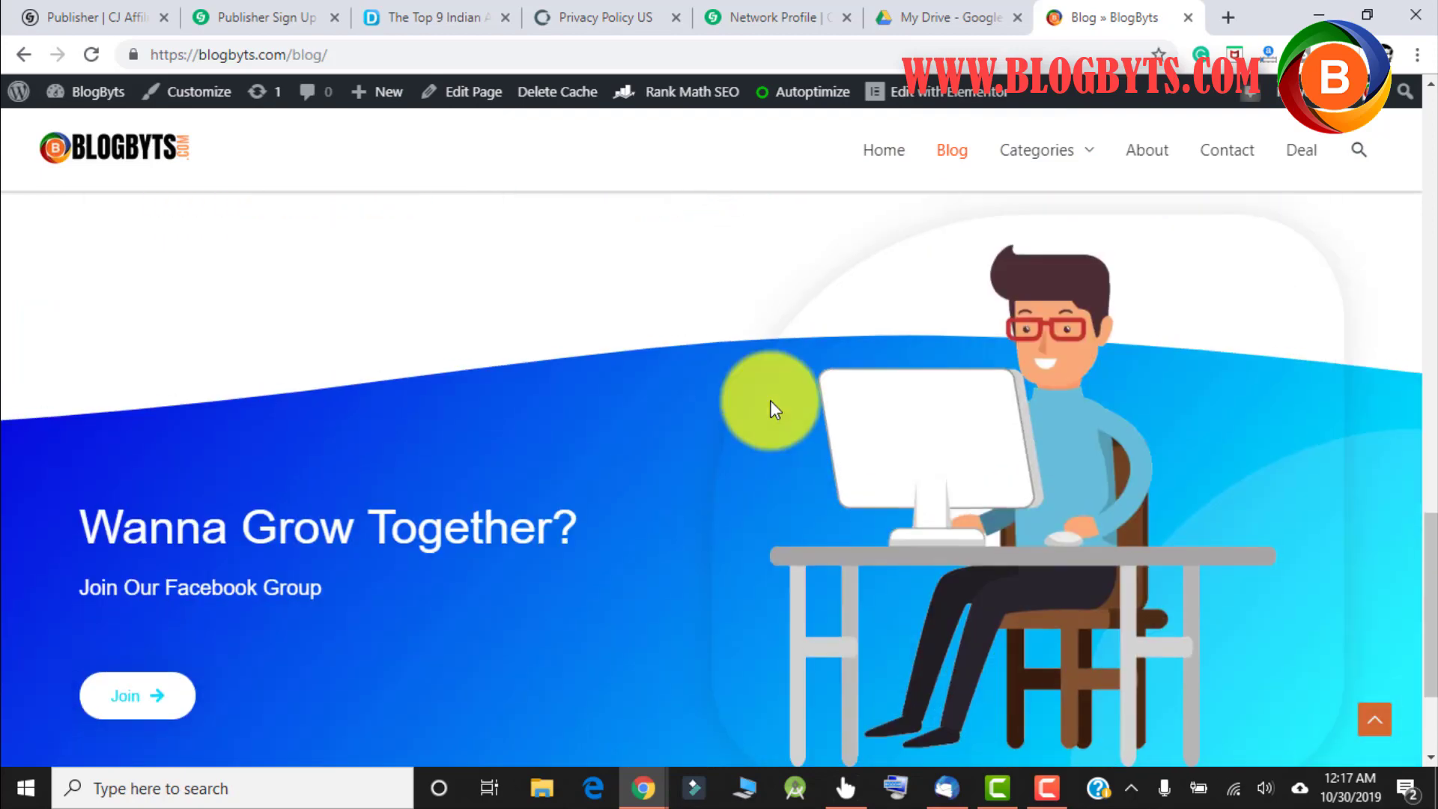
{"action": "scroll", "coordinate": [769, 401], "scroll_direction": "up", "scroll_amount": 4}
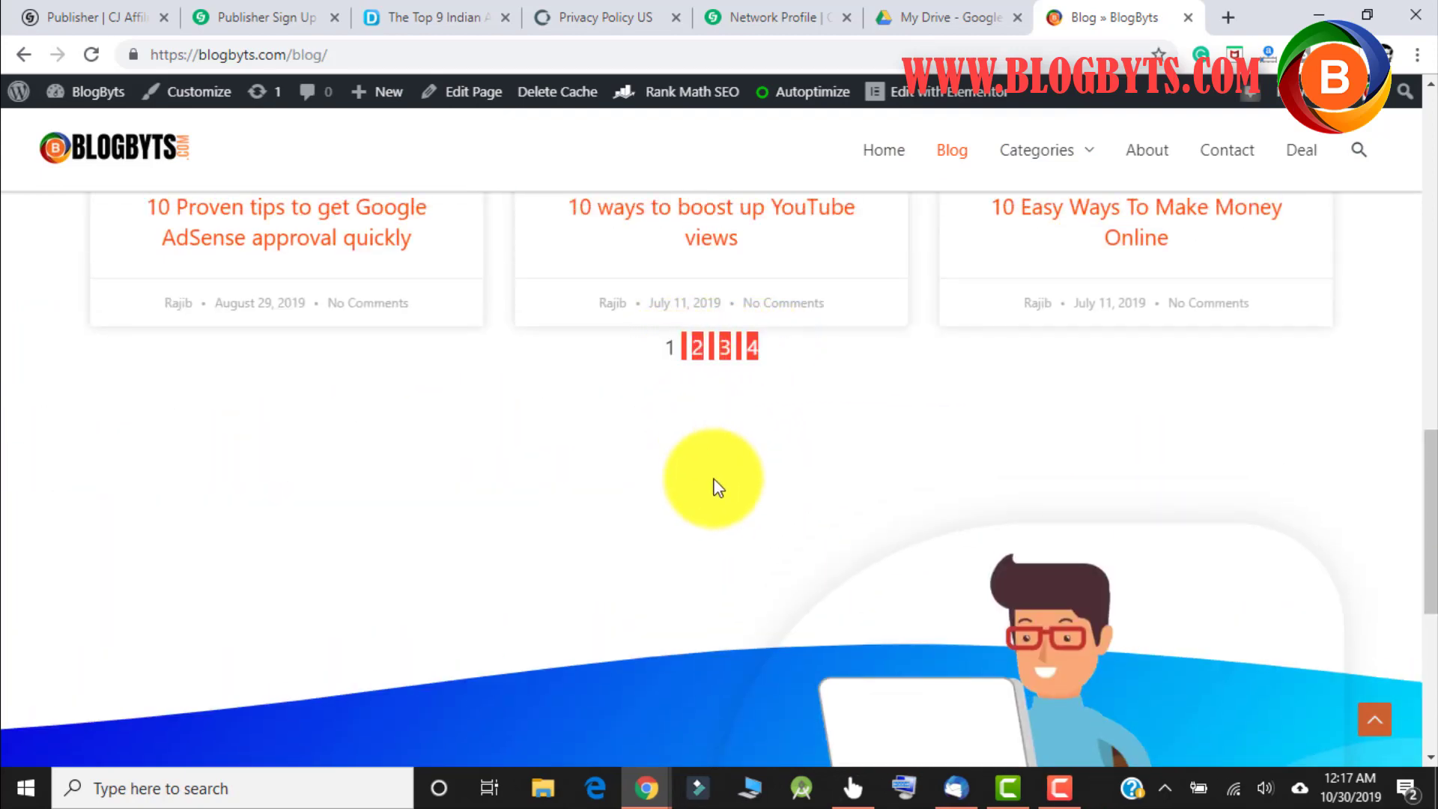
{"action": "scroll", "coordinate": [712, 487], "scroll_direction": "up", "scroll_amount": 7}
{"action": "scroll", "coordinate": [709, 491], "scroll_direction": "up", "scroll_amount": 2}
{"action": "scroll", "coordinate": [709, 492], "scroll_direction": "down", "scroll_amount": 3}
{"action": "scroll", "coordinate": [708, 491], "scroll_direction": "up", "scroll_amount": 3}
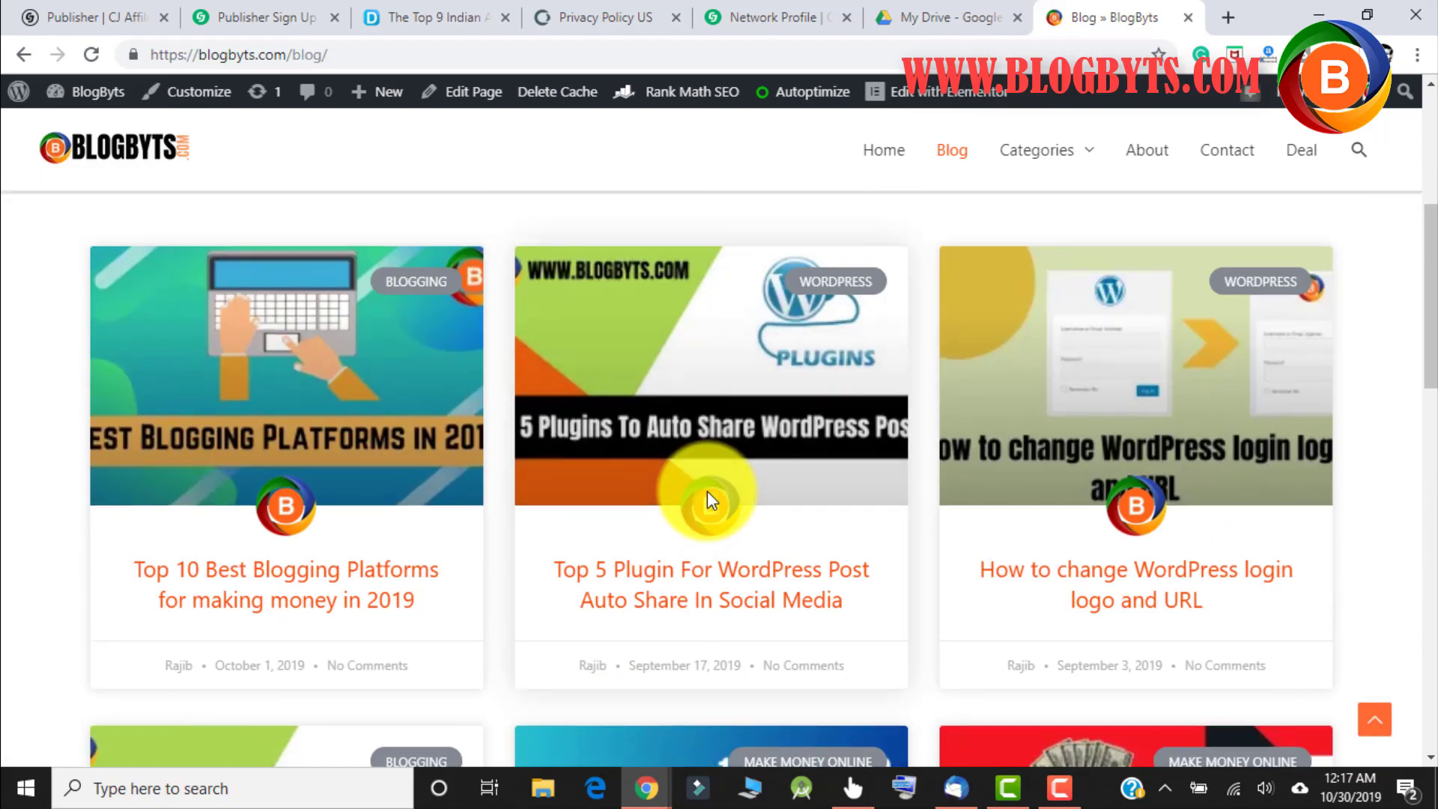
{"action": "scroll", "coordinate": [707, 492], "scroll_direction": "down", "scroll_amount": 7}
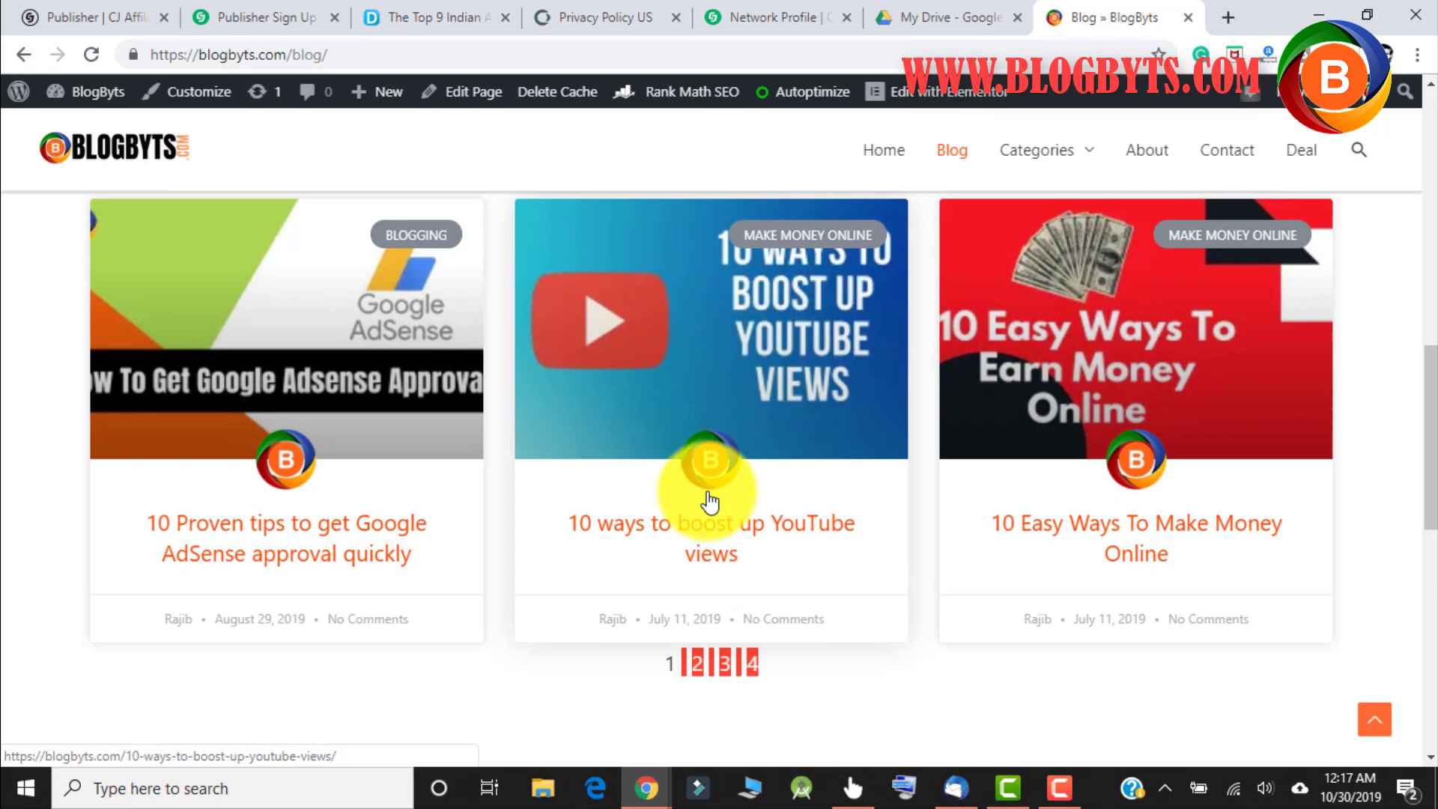
Search Google for site:blogbyts.com and review the roughly 60 results, including separate paginated Blog pages
{"action": "left_click", "coordinate": [1232, 23]}
{"action": "type", "text": "s"}
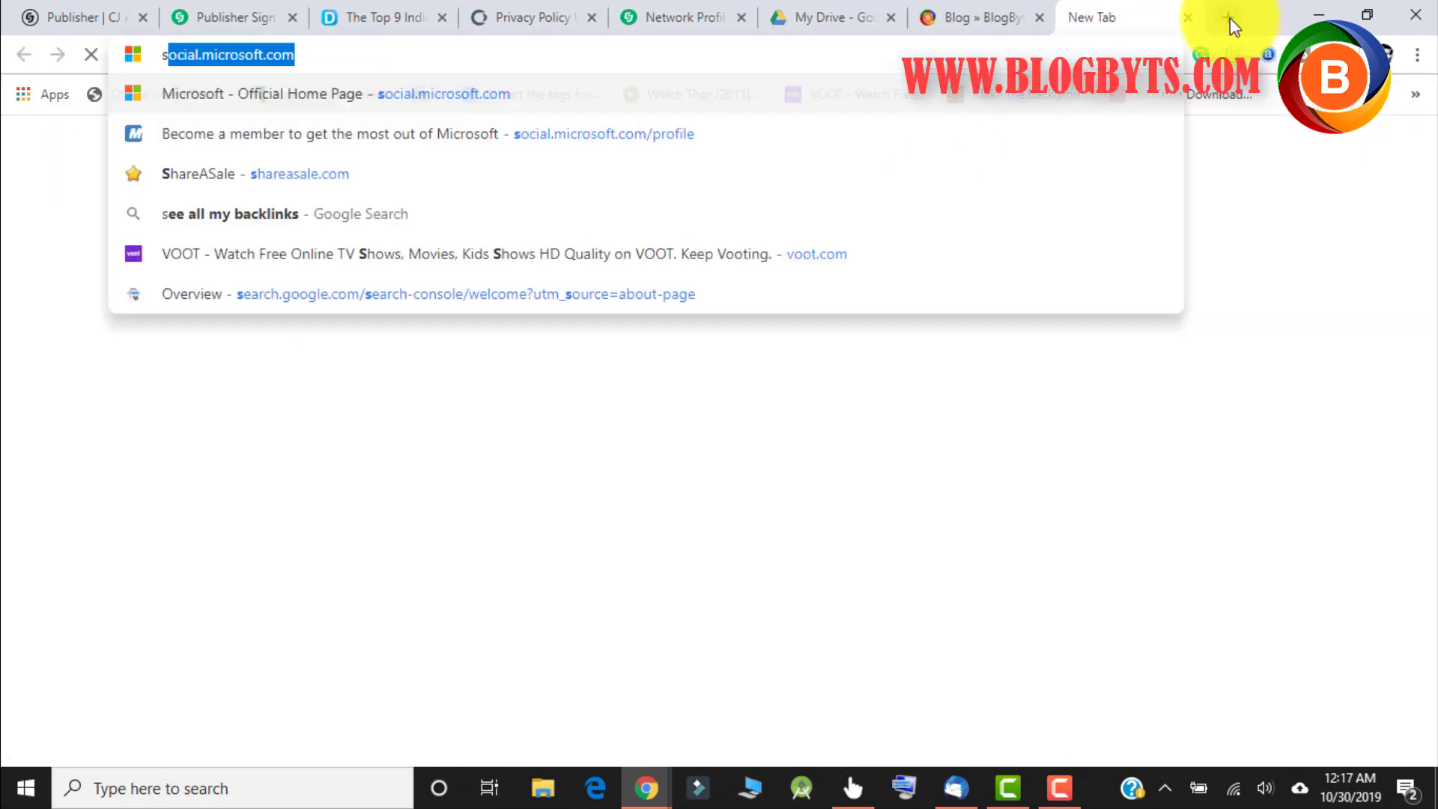
{"action": "type", "text": "ite:"}
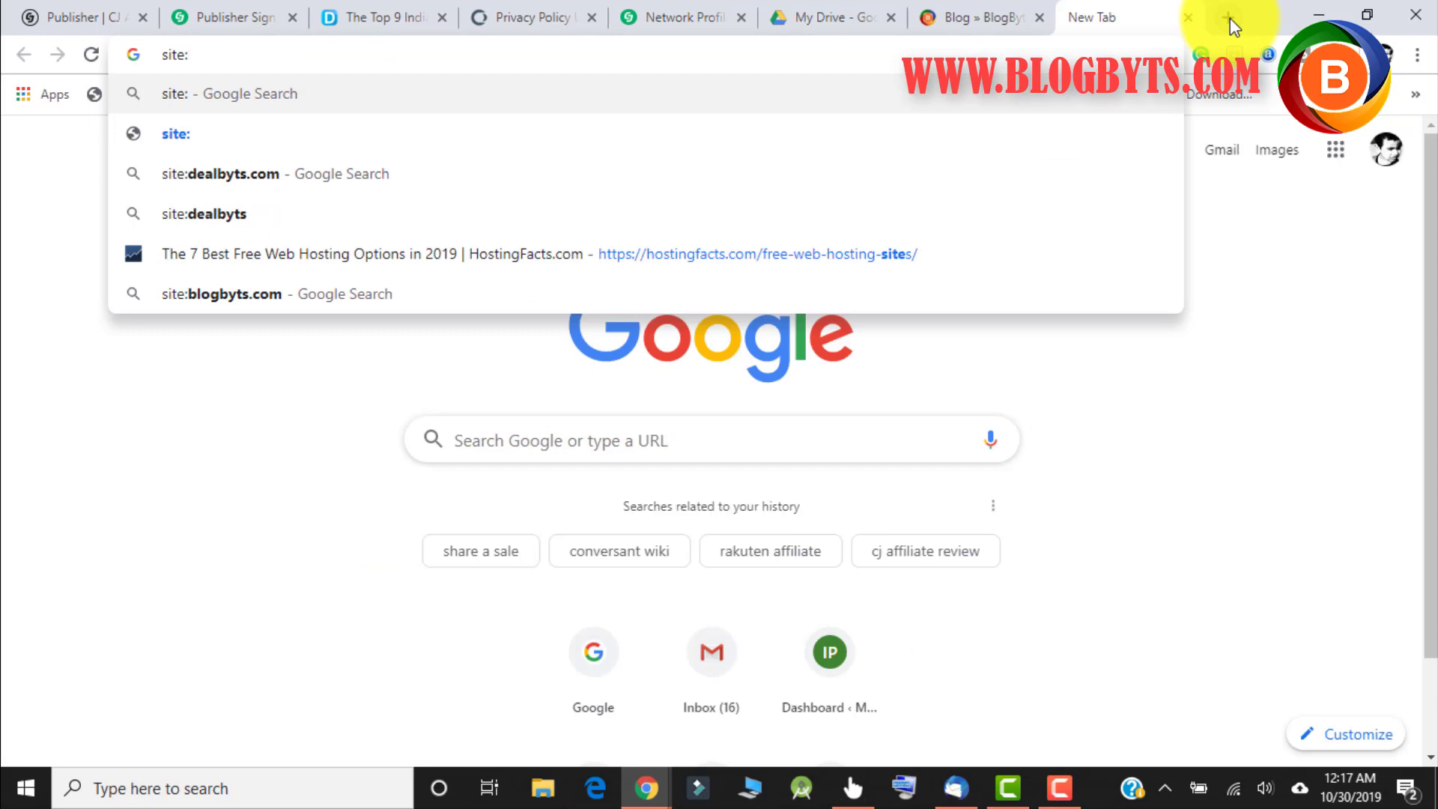
{"action": "type", "text": "blogby"}
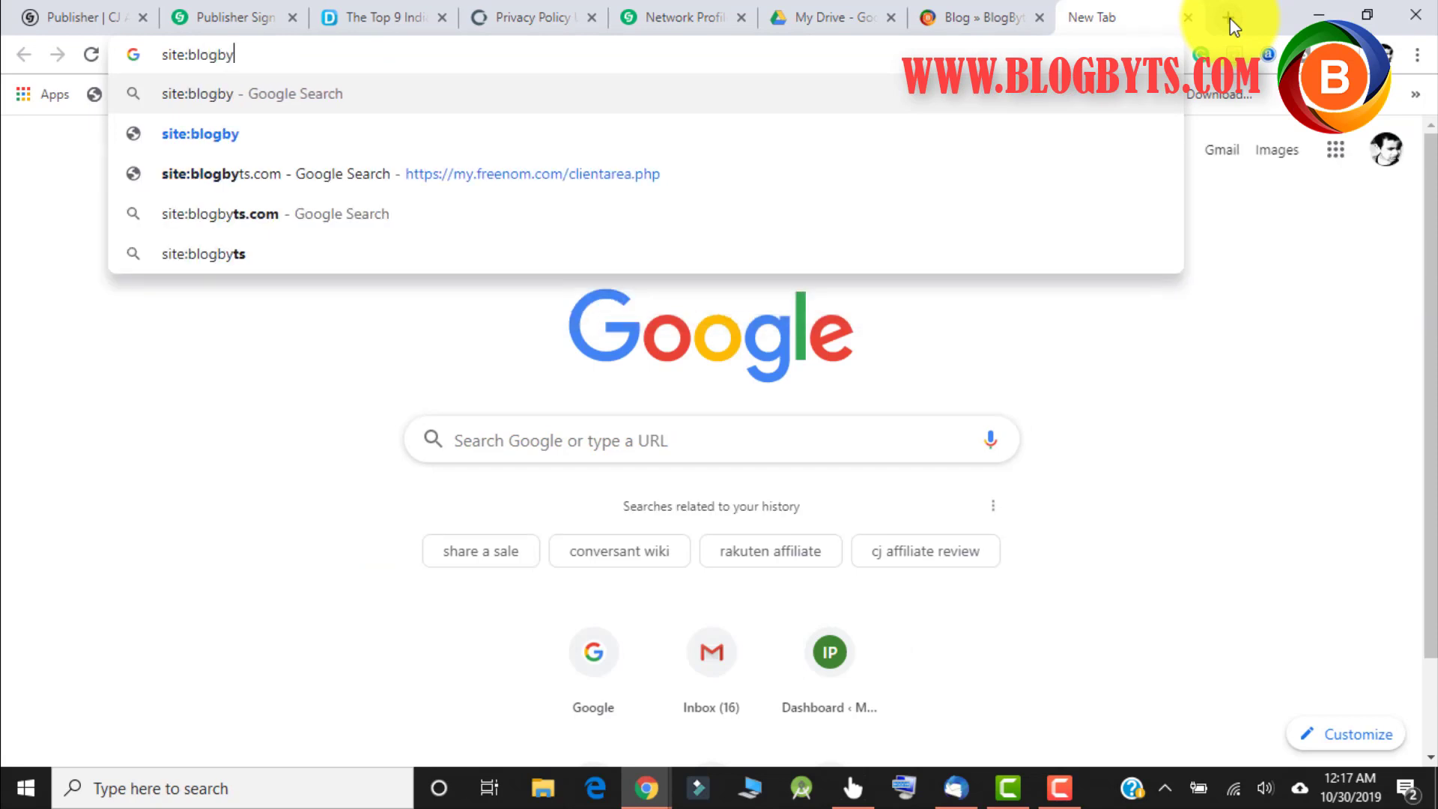
{"action": "type", "text": "ts.com"}
{"action": "key", "text": "Return"}
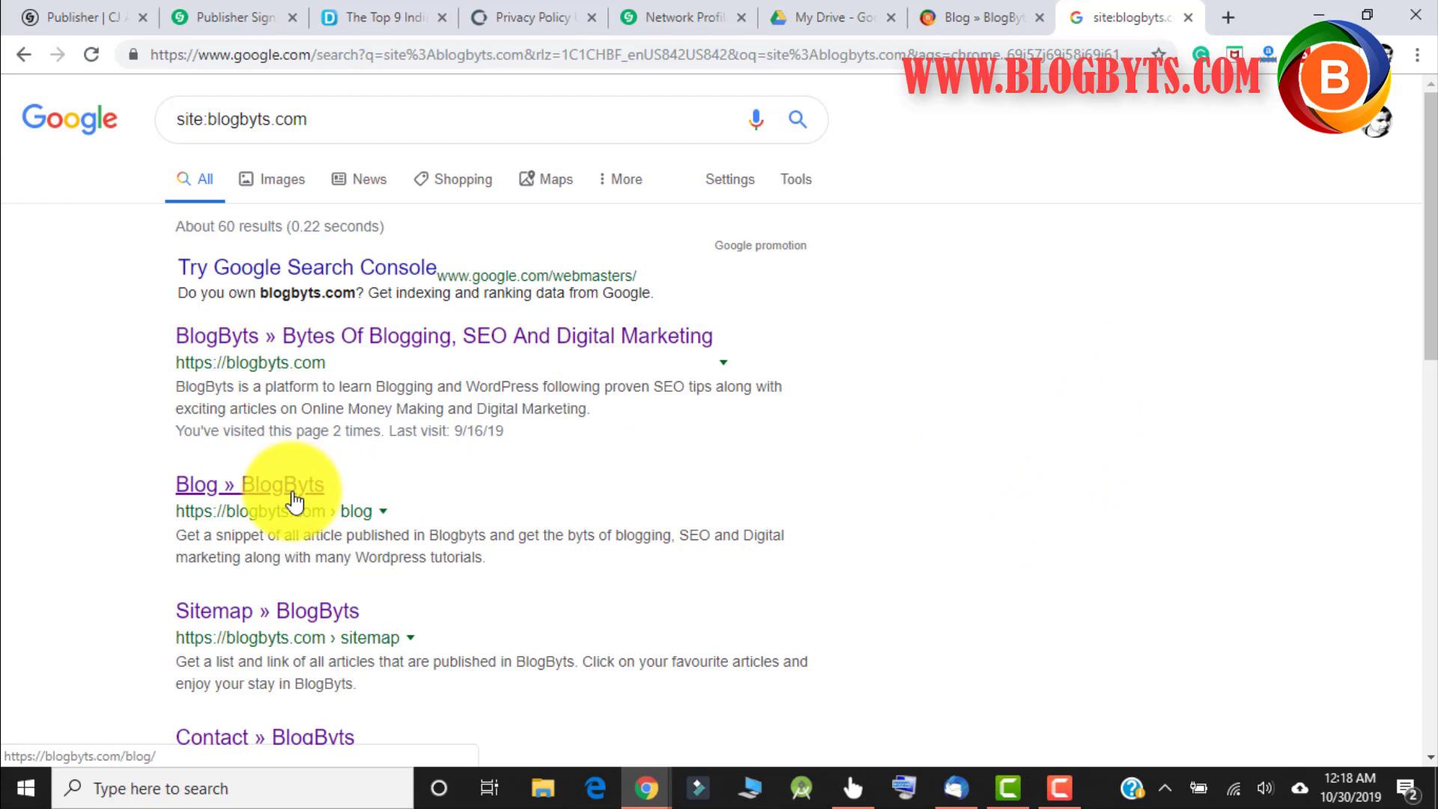
{"action": "scroll", "coordinate": [295, 500], "scroll_direction": "down", "scroll_amount": 7}
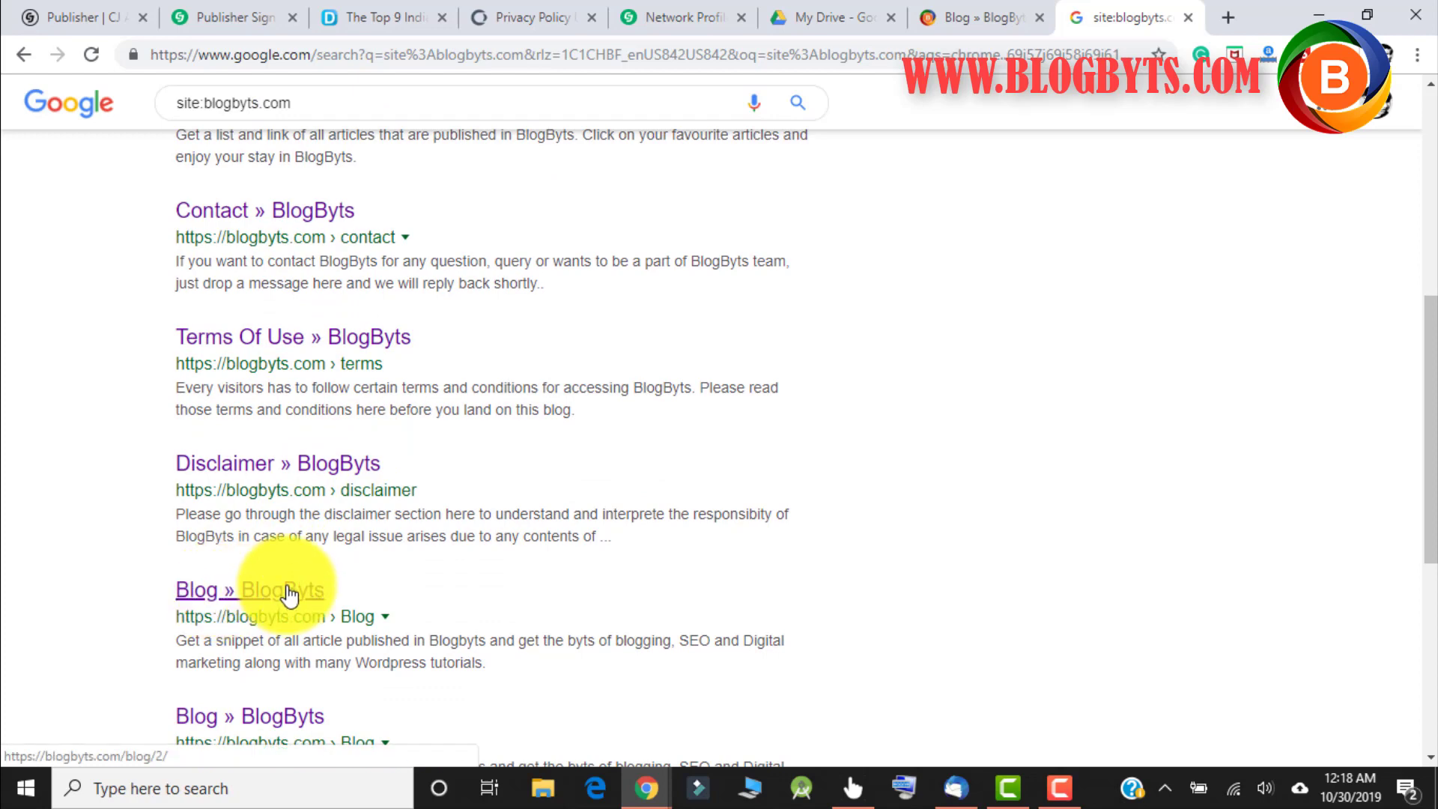
{"action": "scroll", "coordinate": [500, 447], "scroll_direction": "down", "scroll_amount": 3}
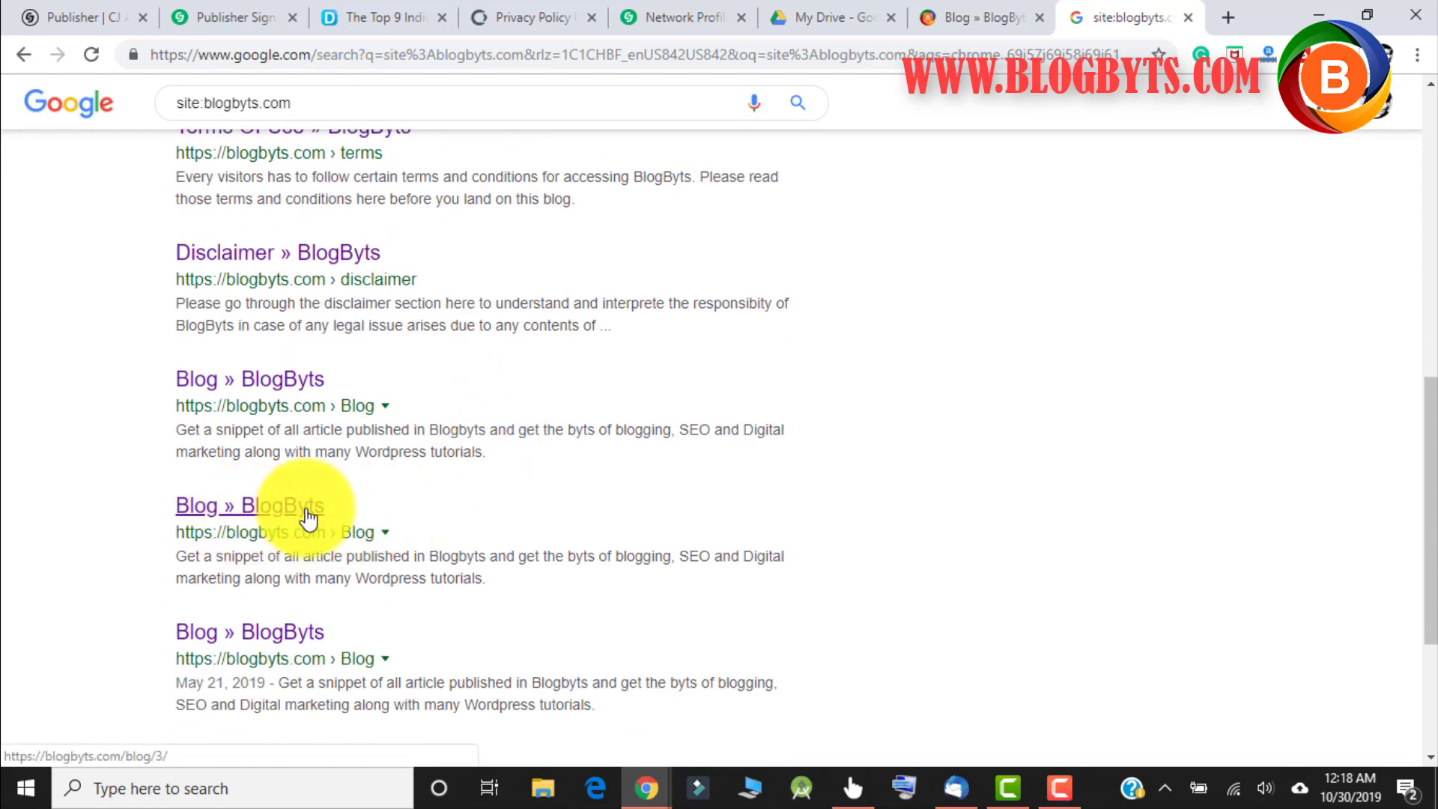
{"action": "scroll", "coordinate": [257, 459], "scroll_direction": "down", "scroll_amount": 3}
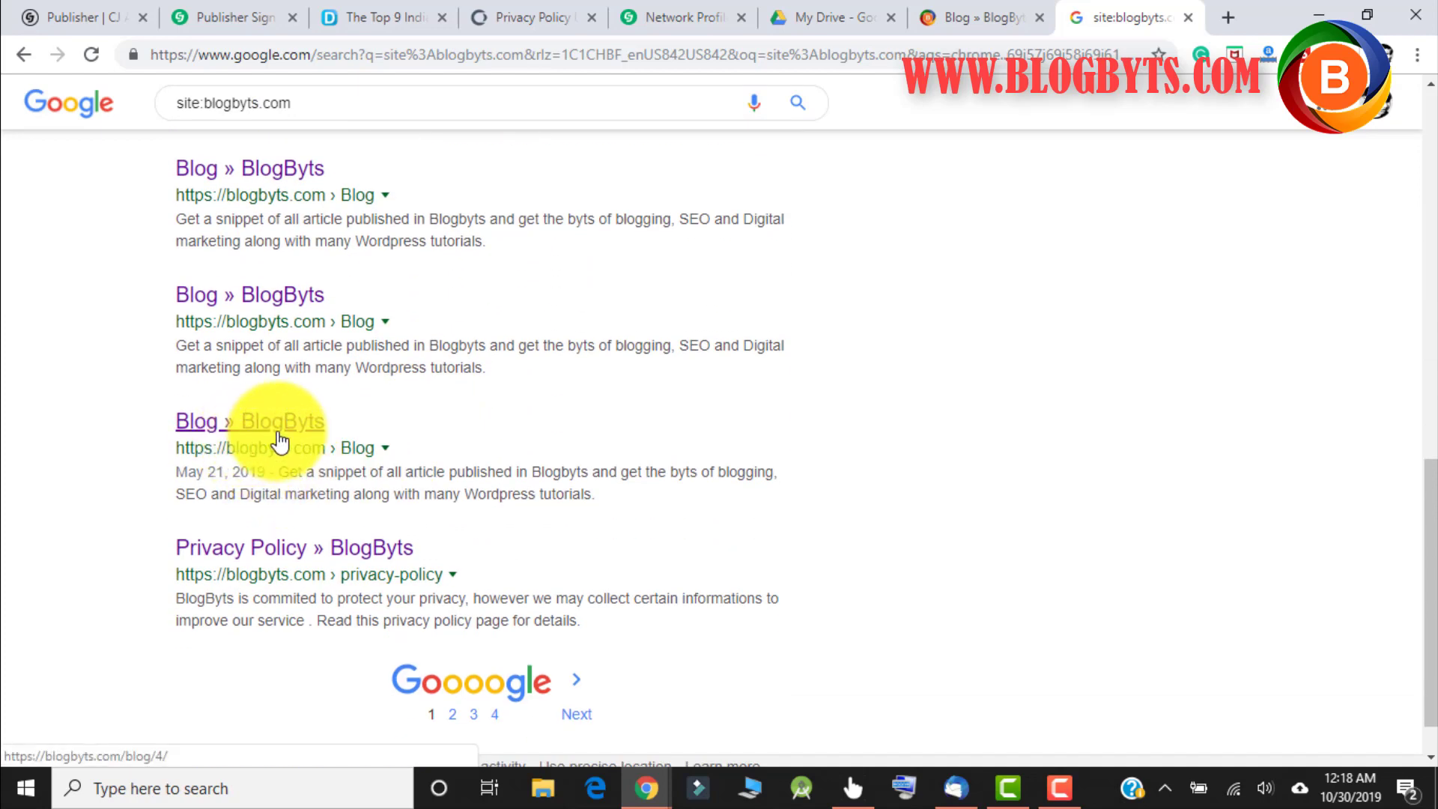
{"action": "scroll", "coordinate": [329, 423], "scroll_direction": "up", "scroll_amount": 3}
{"action": "scroll", "coordinate": [330, 417], "scroll_direction": "up", "scroll_amount": 7}
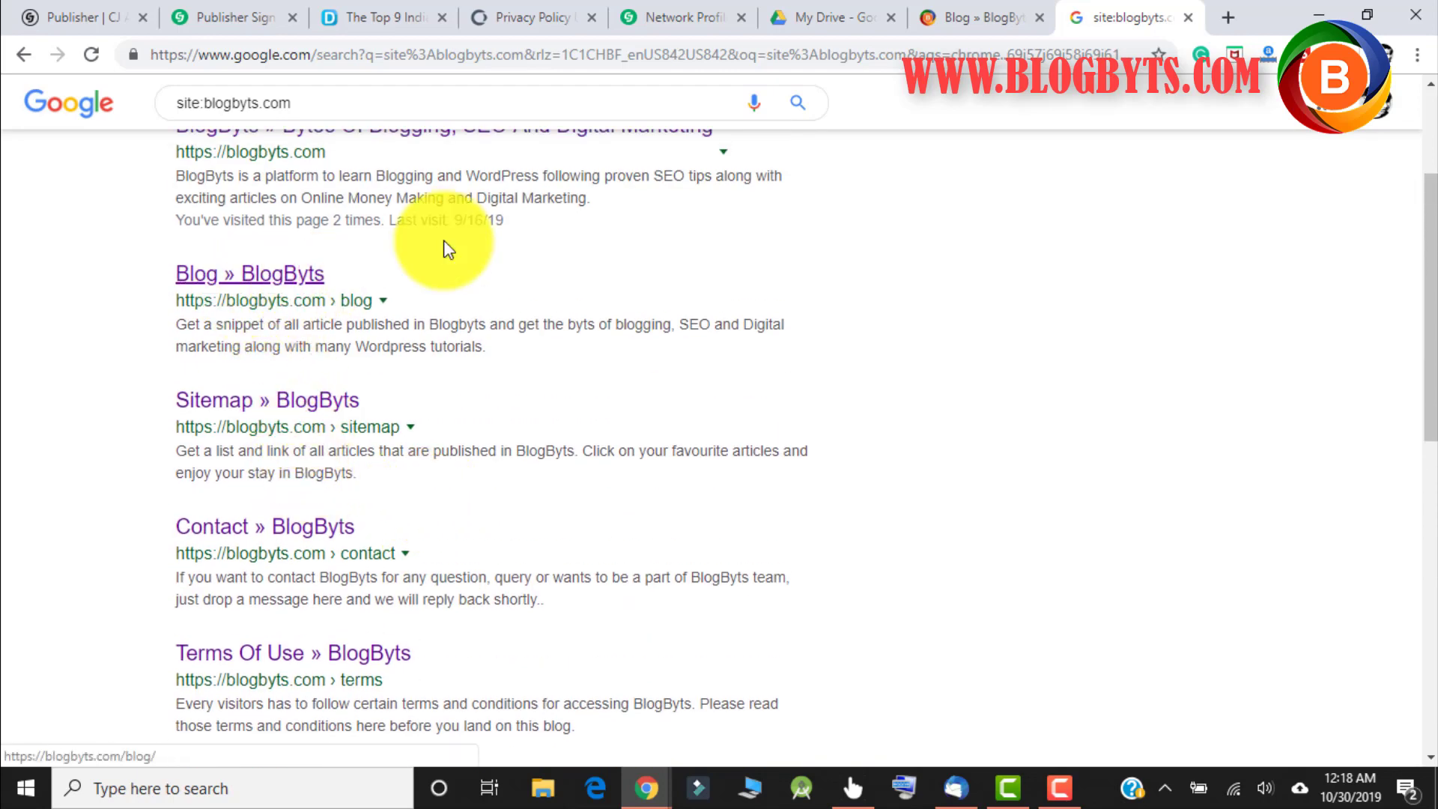
Compare the Google results with the BlogByts Blog tab, ending on the Blog listing page
{"action": "left_click", "coordinate": [958, 19]}
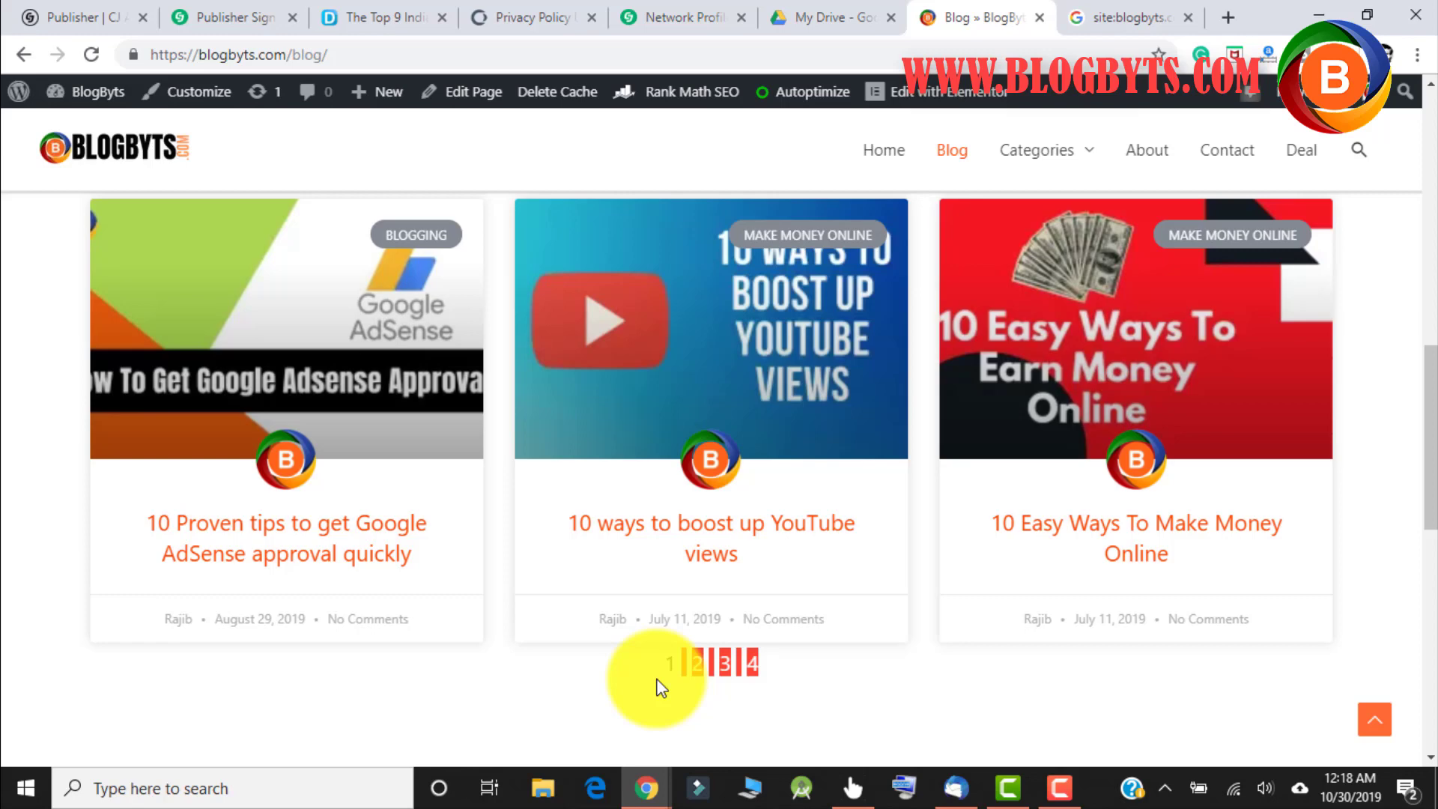
{"action": "left_click", "coordinate": [1127, 18]}
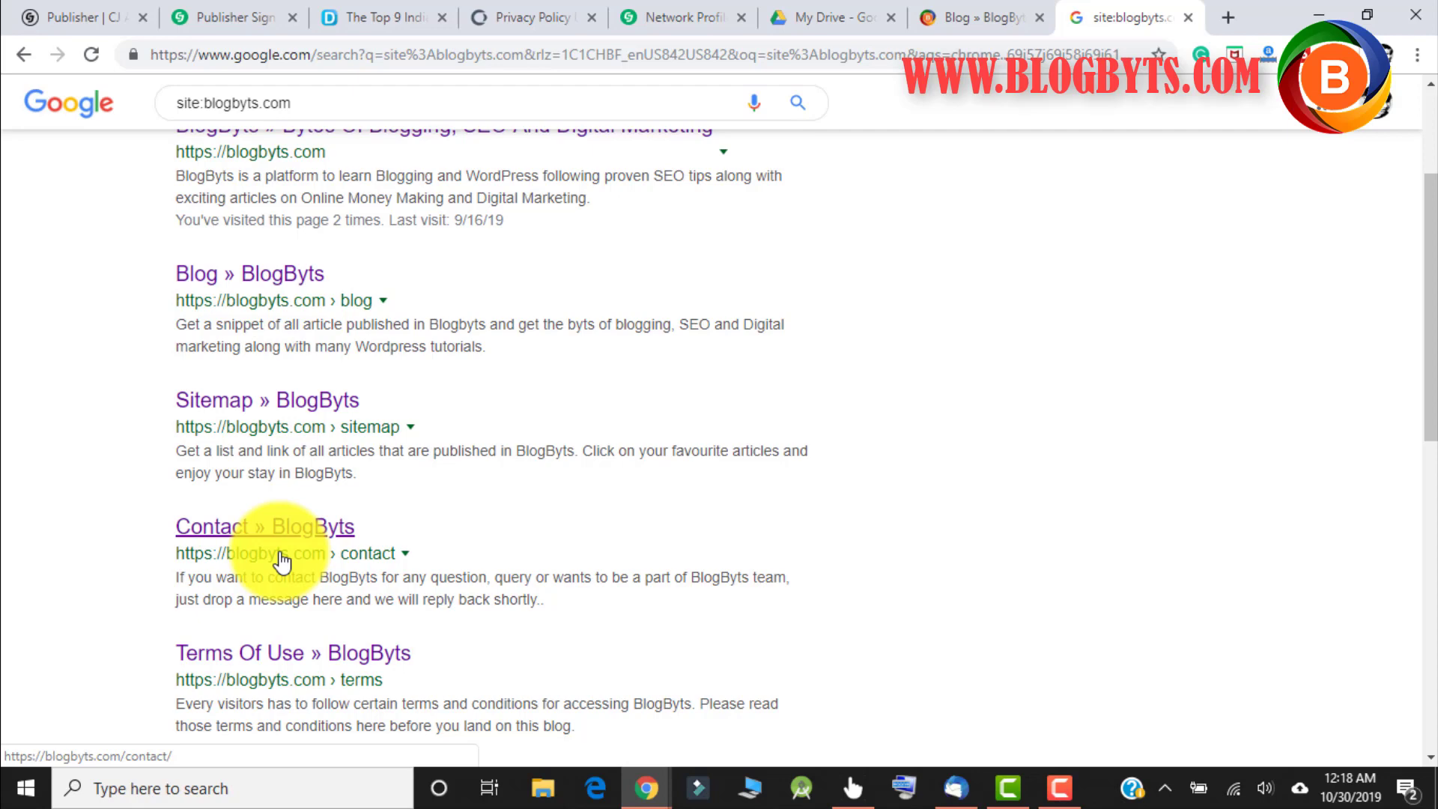
{"action": "left_click", "coordinate": [984, 22]}
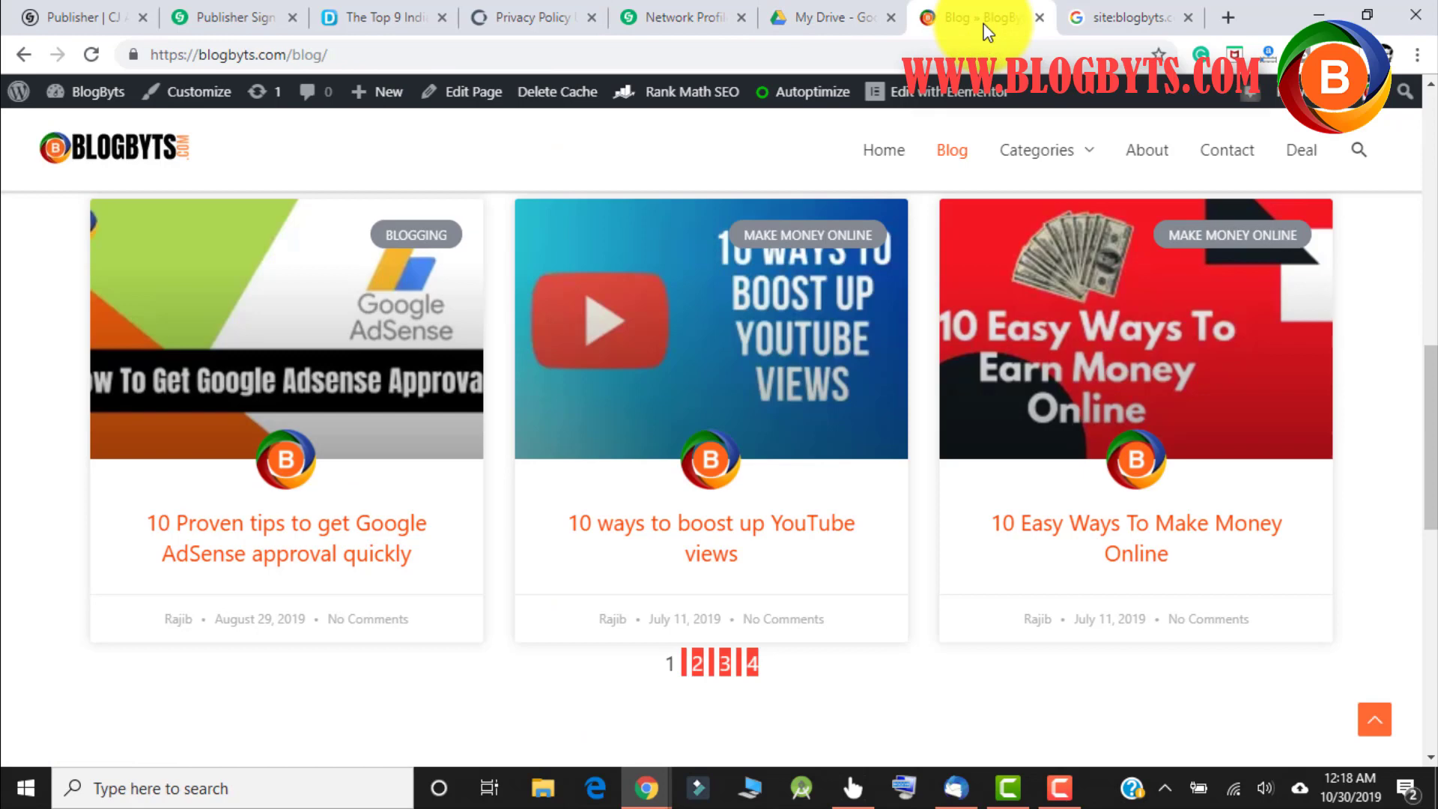
Go to the WordPress Dashboard and open Rank Math's Titles & Meta page on Global Meta
{"action": "left_click", "coordinate": [379, 52]}
{"action": "left_click", "coordinate": [392, 54]}
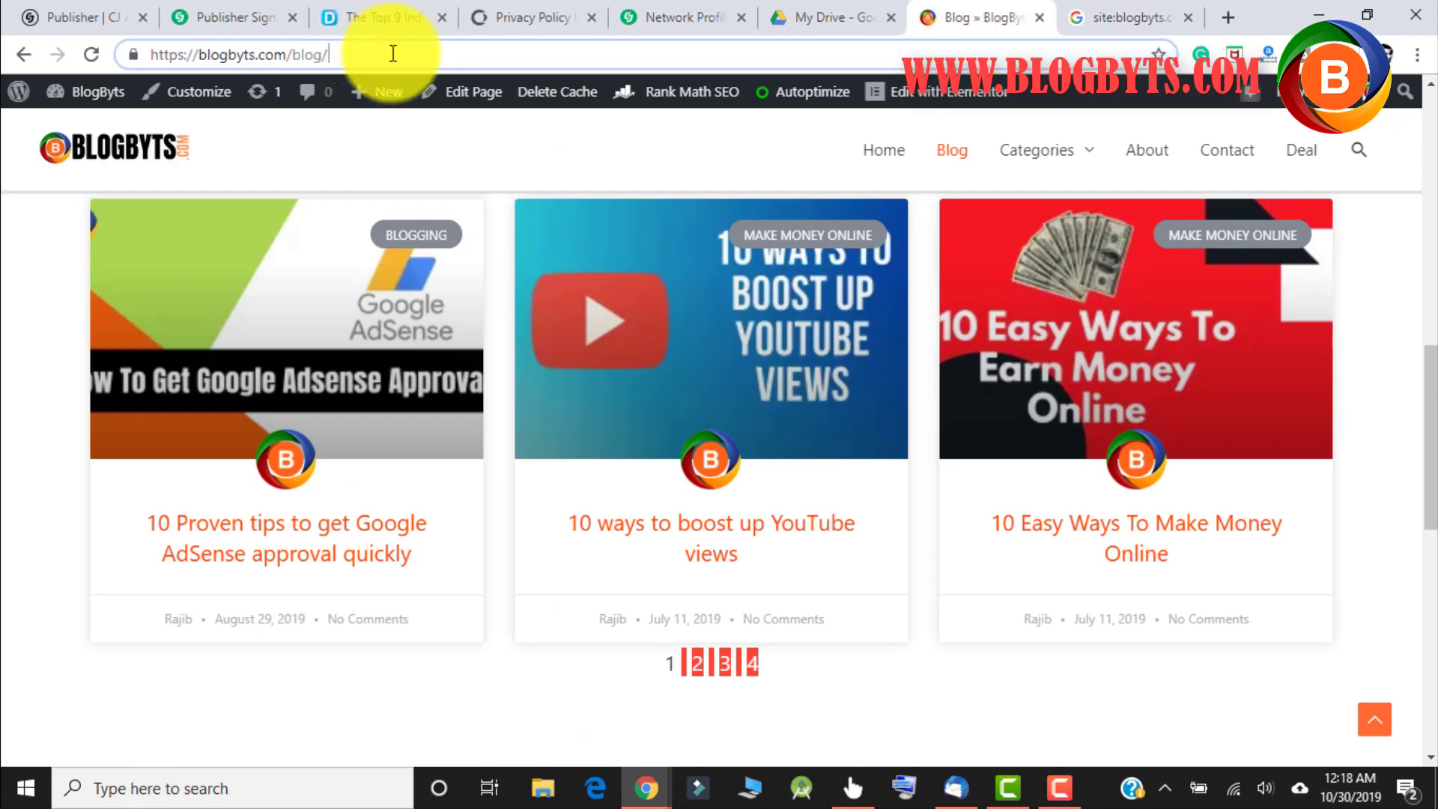
{"action": "mouse_move", "coordinate": [98, 94]}
{"action": "left_click", "coordinate": [100, 134]}
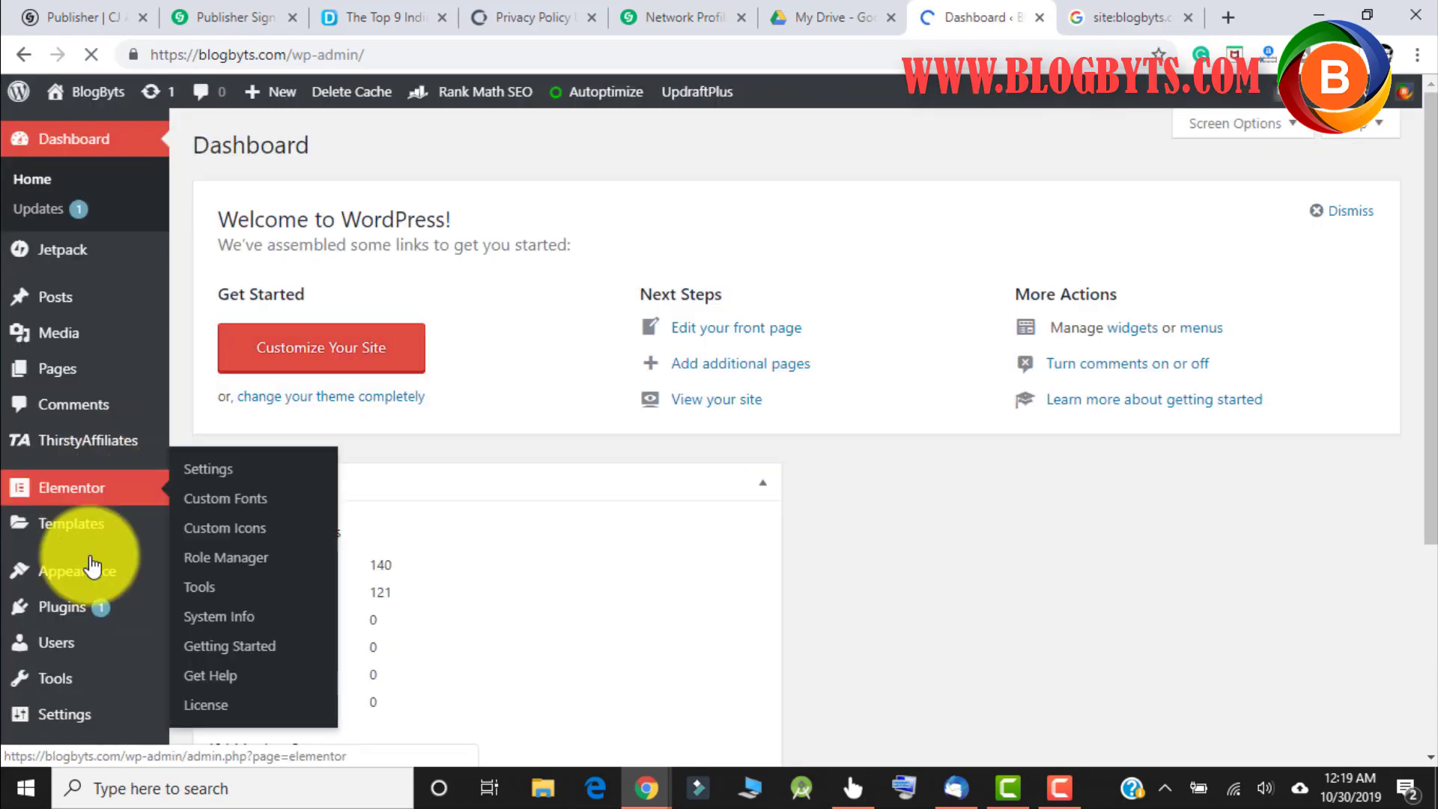
{"action": "scroll", "coordinate": [106, 464], "scroll_direction": "down", "scroll_amount": 4}
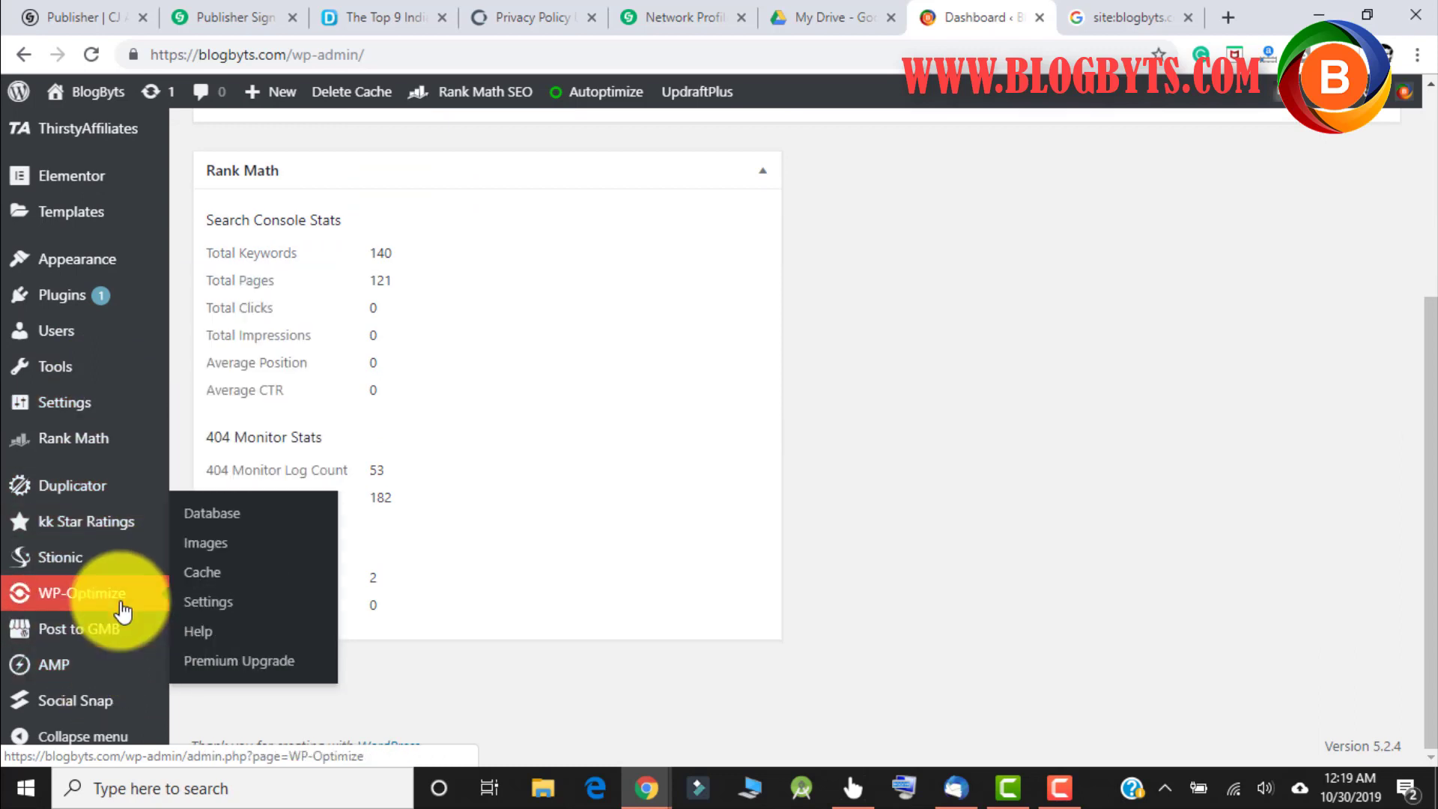
{"action": "mouse_move", "coordinate": [75, 442]}
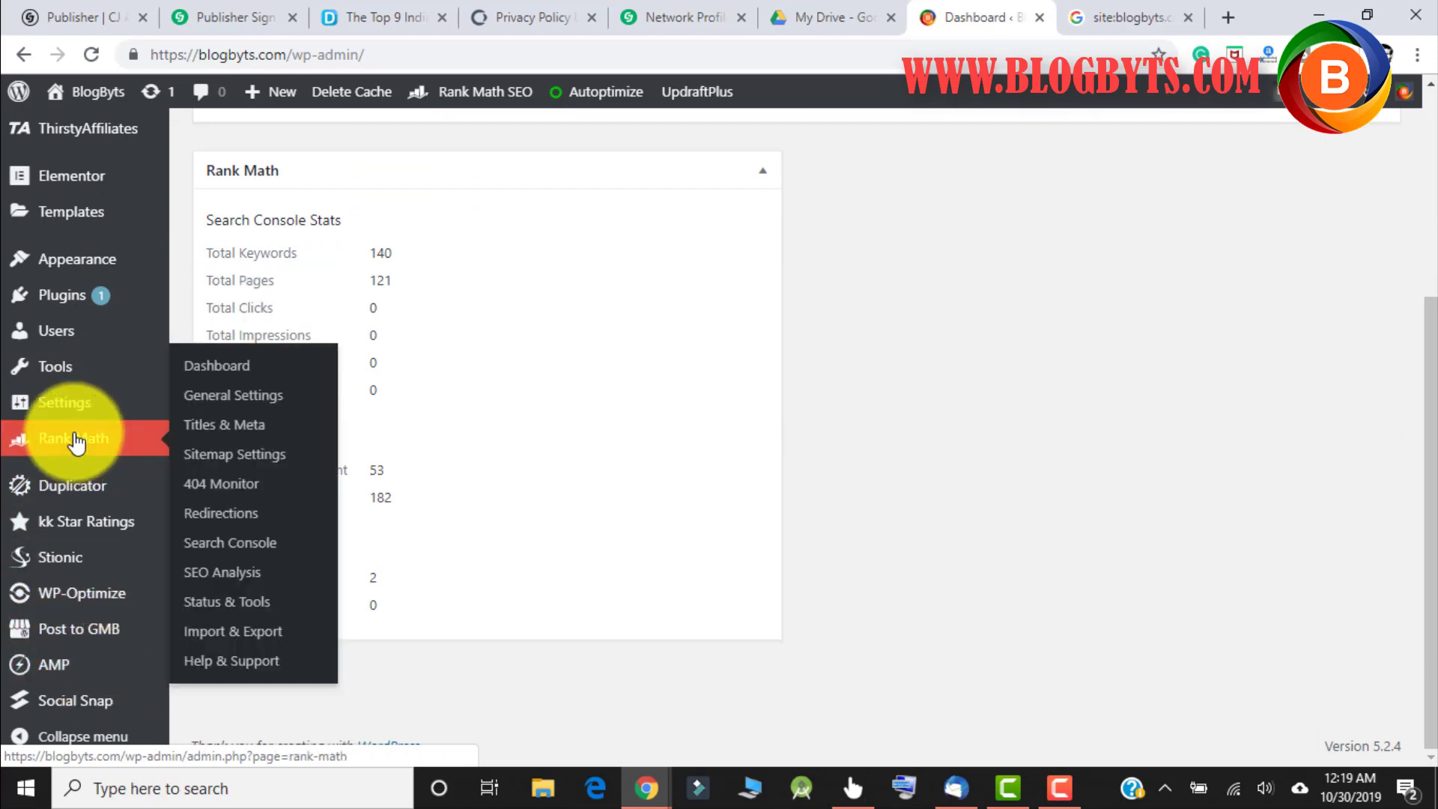
{"action": "left_click", "coordinate": [230, 433]}
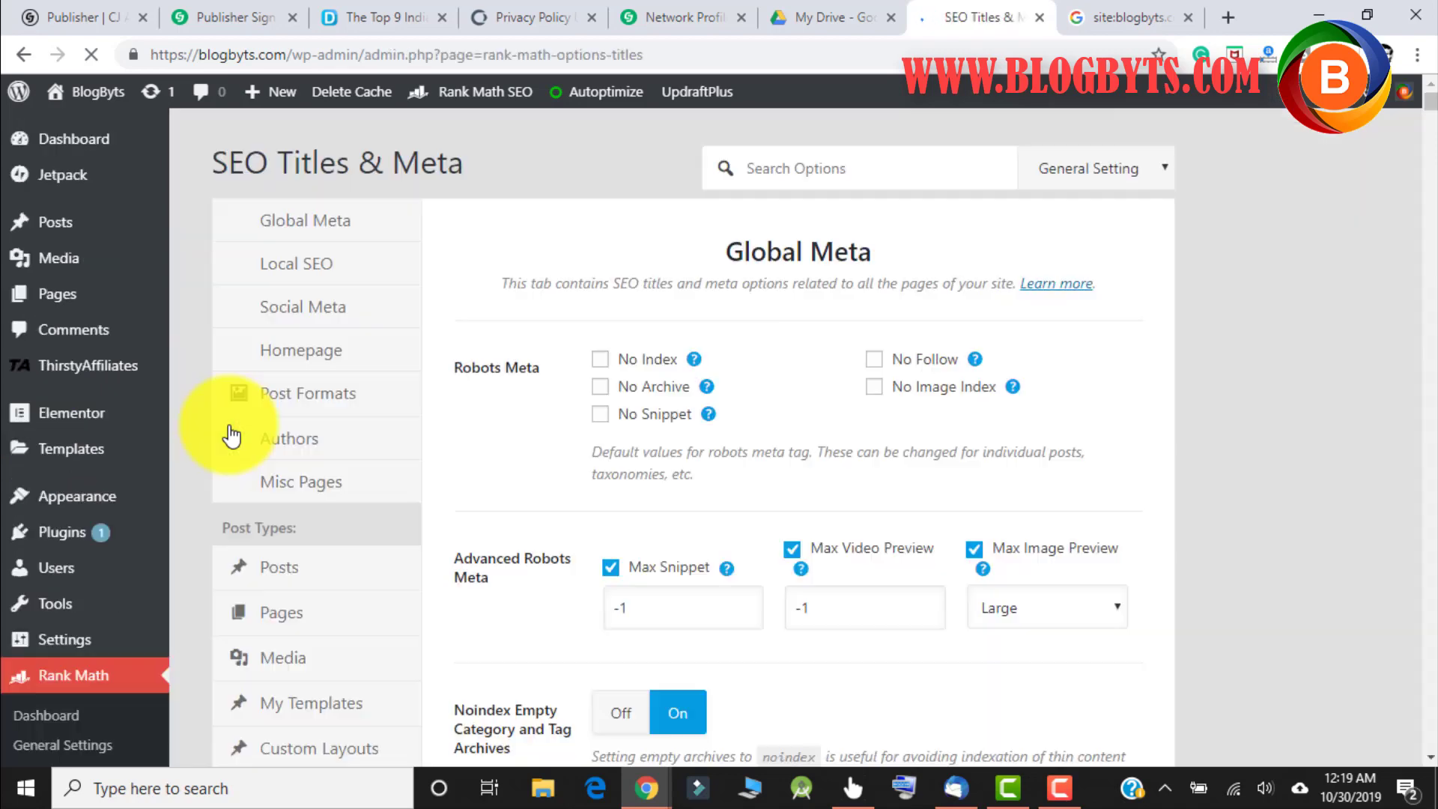
Check on the Misc Pages tab that Noindex Paginated Pages is switched On
{"action": "left_click", "coordinate": [299, 577]}
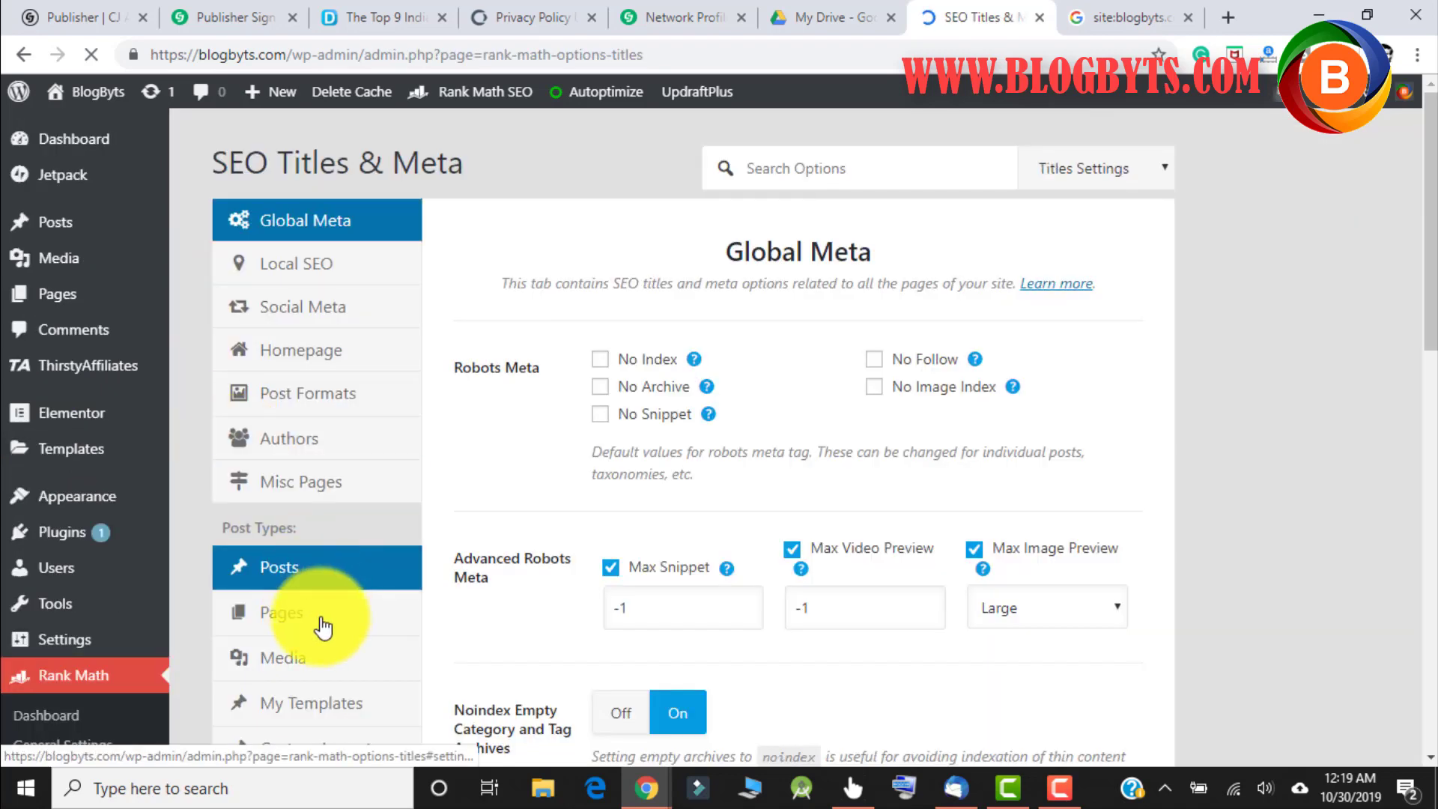
{"action": "left_click", "coordinate": [314, 496]}
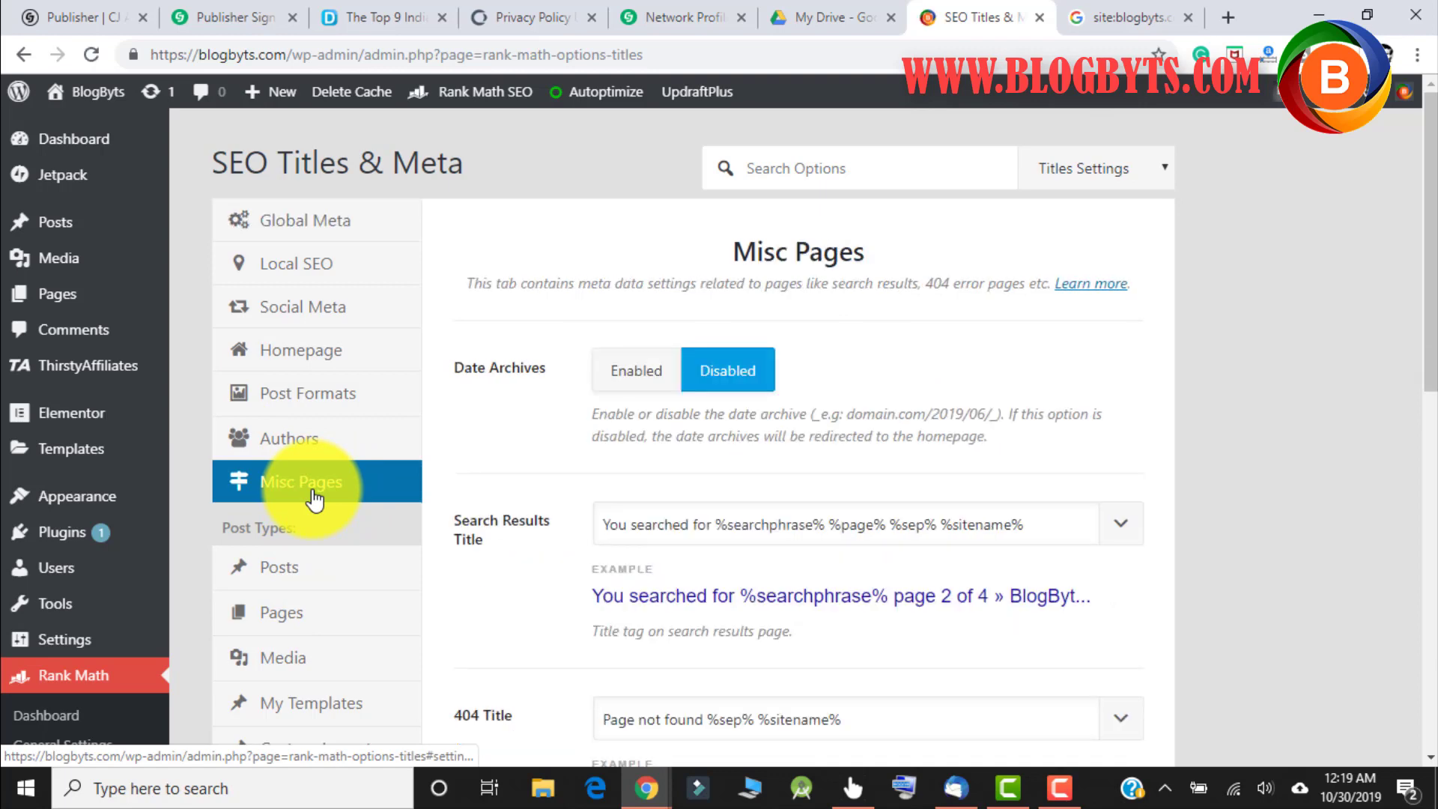
{"action": "scroll", "coordinate": [573, 374], "scroll_direction": "down", "scroll_amount": 7}
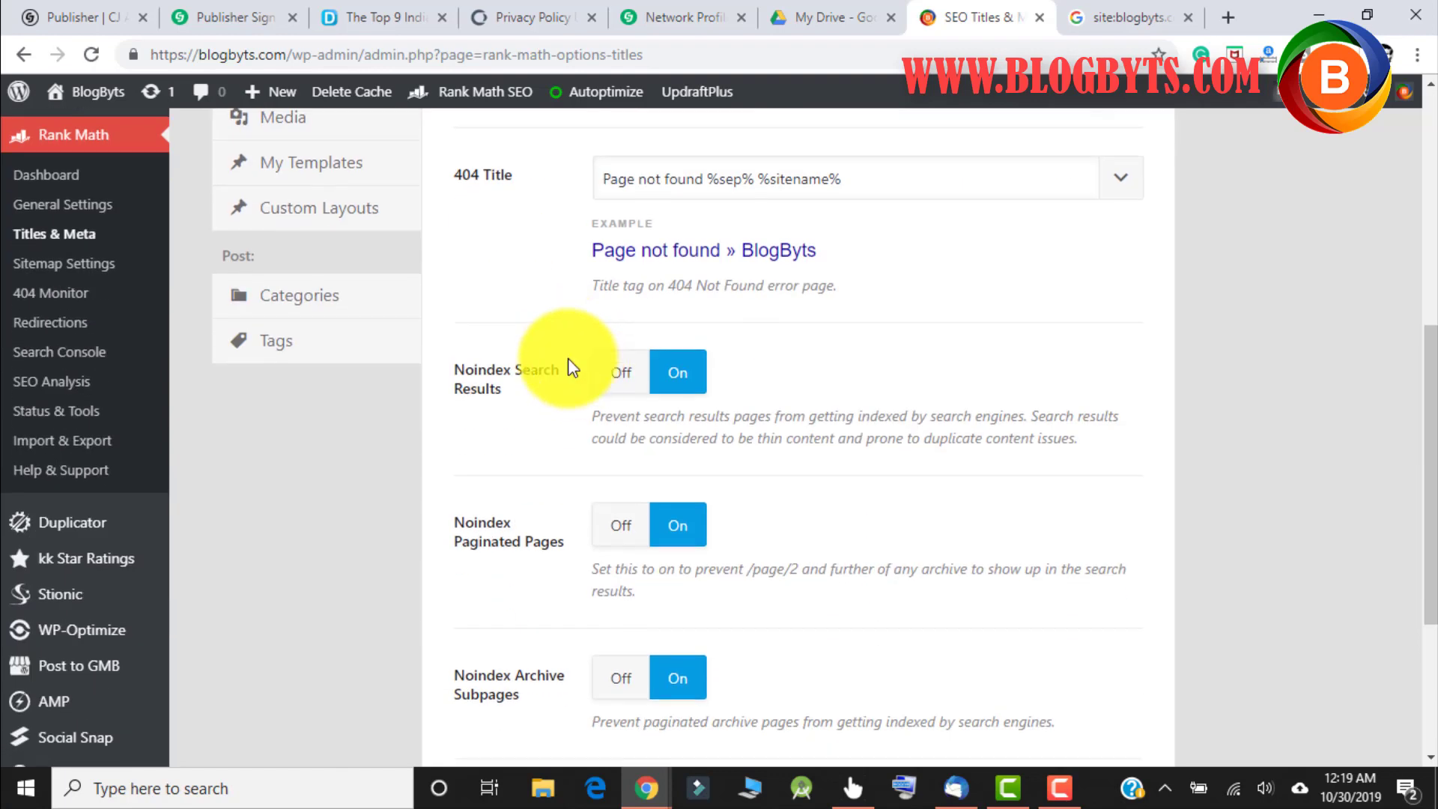
{"action": "scroll", "coordinate": [569, 366], "scroll_direction": "down", "scroll_amount": 4}
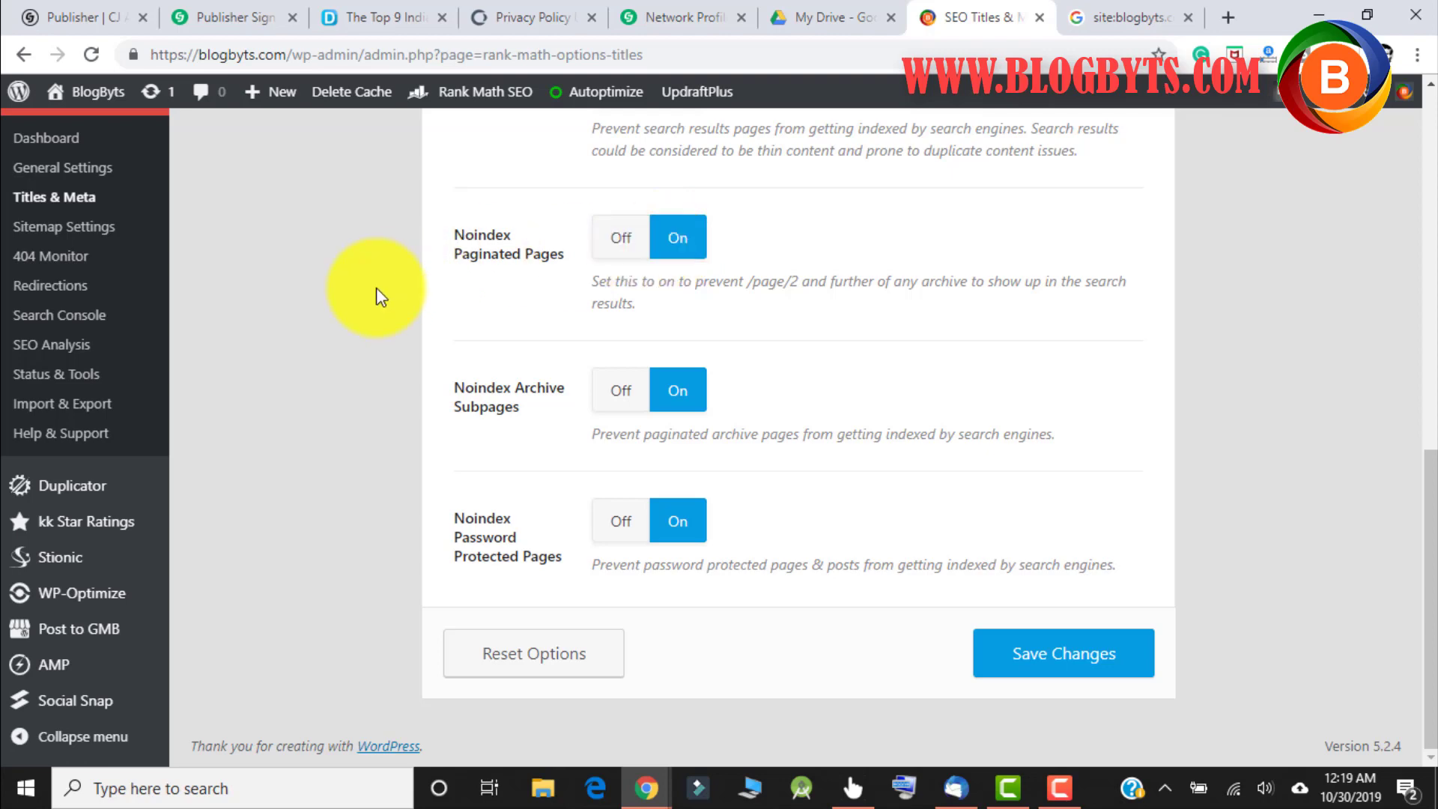
{"action": "scroll", "coordinate": [377, 289], "scroll_direction": "up", "scroll_amount": 15}
In Jetpack Settings' Traffic tab, scroll to Sitemaps to confirm Generate XML sitemaps is on
{"action": "mouse_move", "coordinate": [74, 180]}
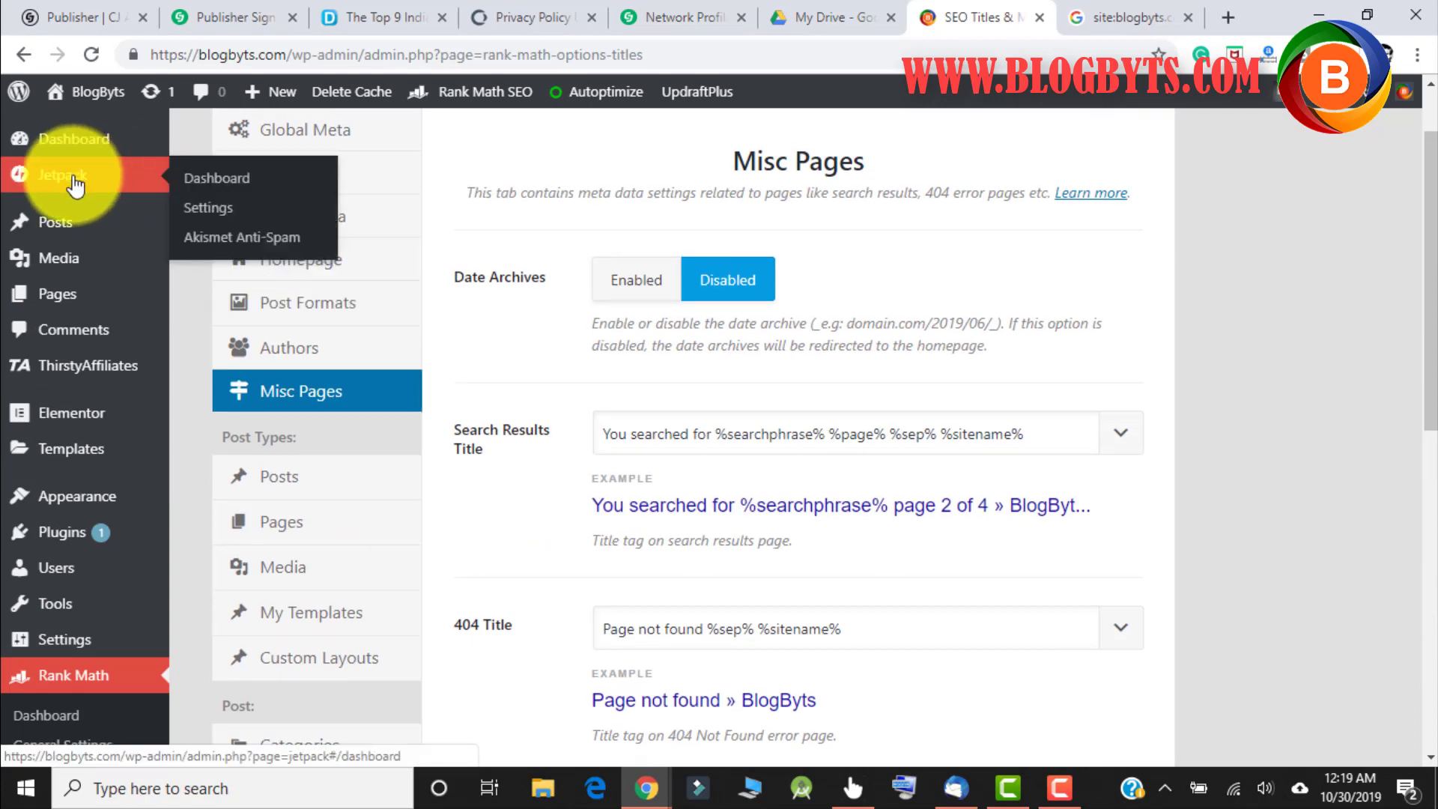
{"action": "left_click", "coordinate": [212, 211]}
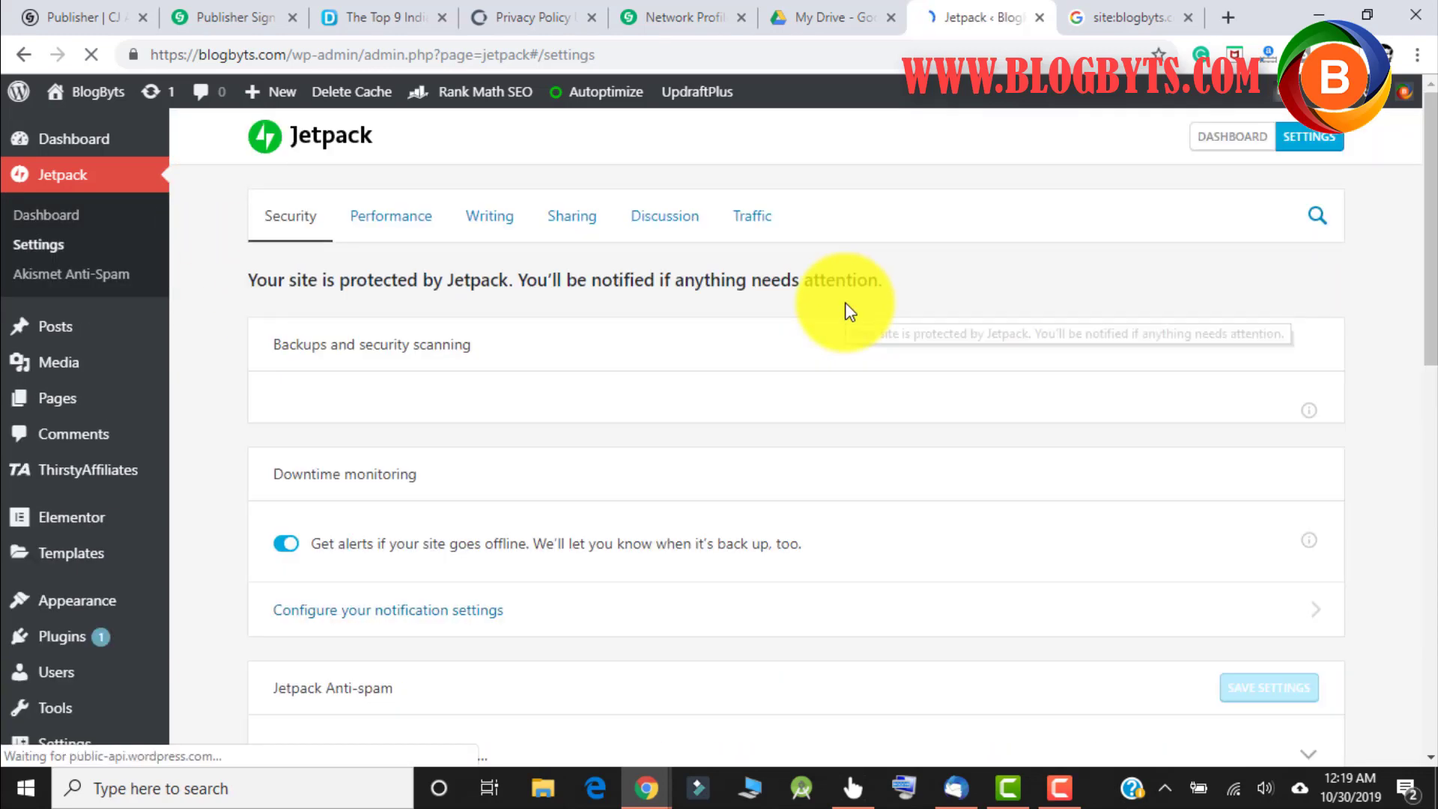
{"action": "left_click", "coordinate": [755, 225]}
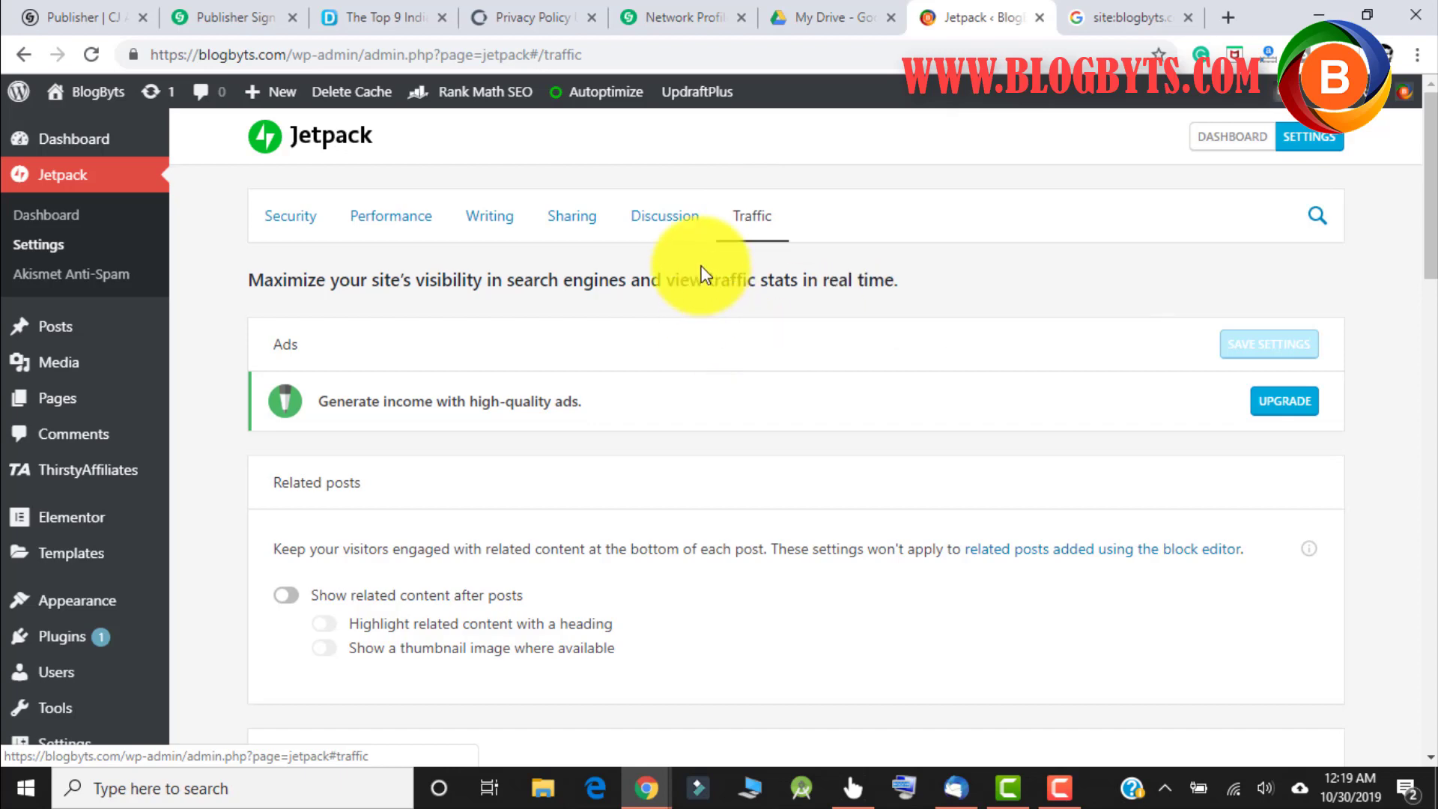
{"action": "scroll", "coordinate": [703, 274], "scroll_direction": "down", "scroll_amount": 1}
{"action": "scroll", "coordinate": [702, 275], "scroll_direction": "down", "scroll_amount": 7}
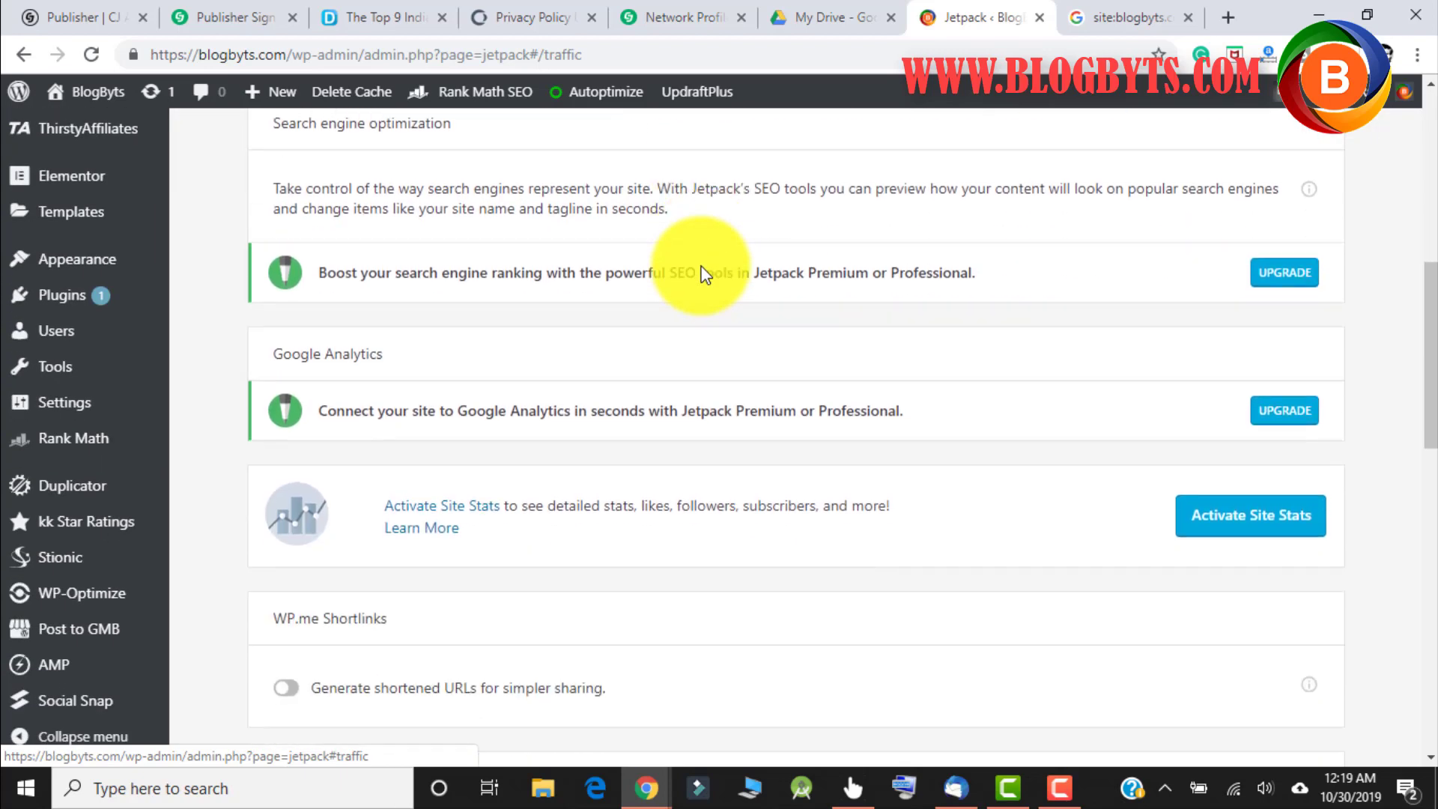
{"action": "scroll", "coordinate": [702, 266], "scroll_direction": "down", "scroll_amount": 4}
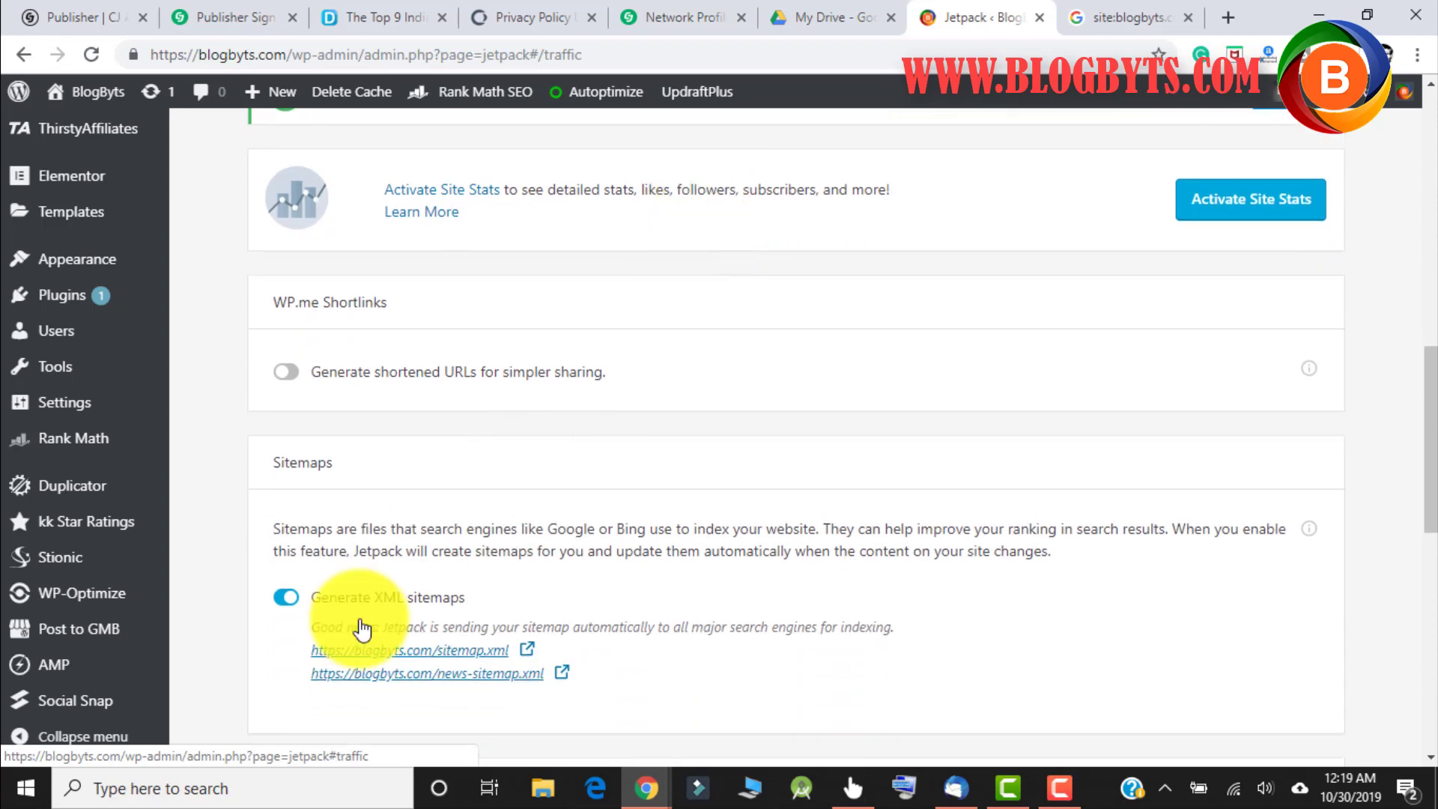